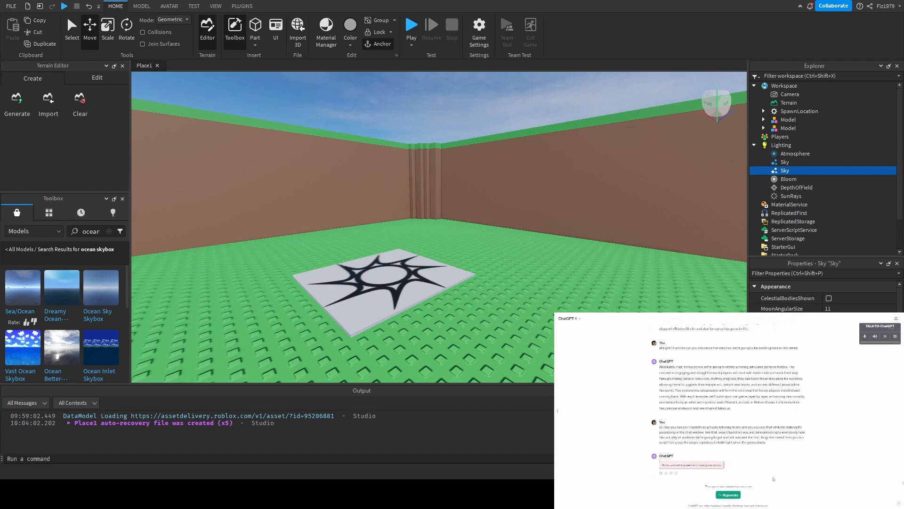
Regenerate ChatGPT's failed reply and review the resulting LocalScript for equipping a pickaxe
{"action": "left_click", "coordinate": [729, 495]}
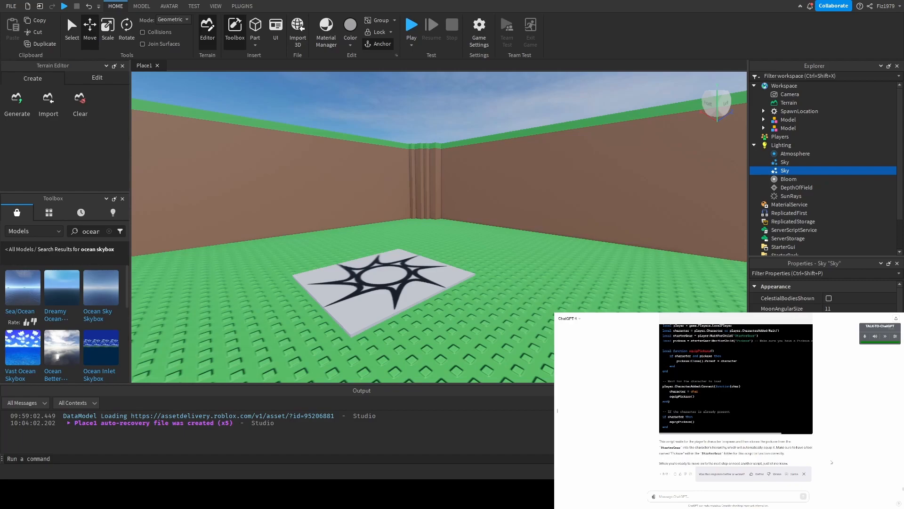
{"action": "left_click", "coordinate": [804, 474]}
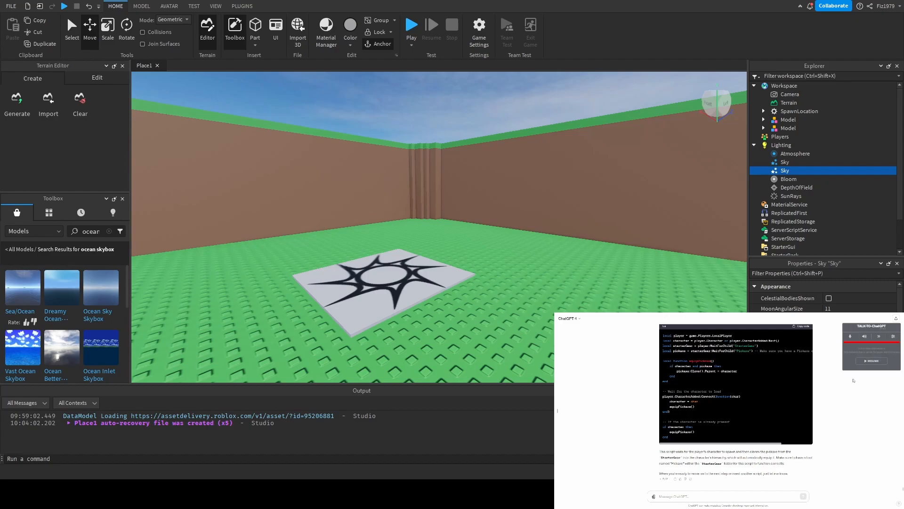
{"action": "scroll", "coordinate": [696, 426], "scroll_direction": "up", "scroll_amount": 1}
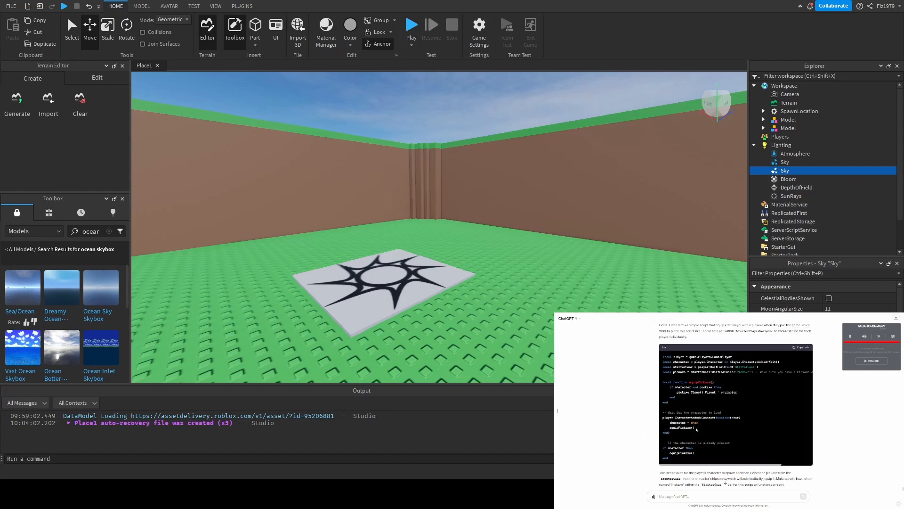
{"action": "scroll", "coordinate": [695, 405], "scroll_direction": "down", "scroll_amount": 1}
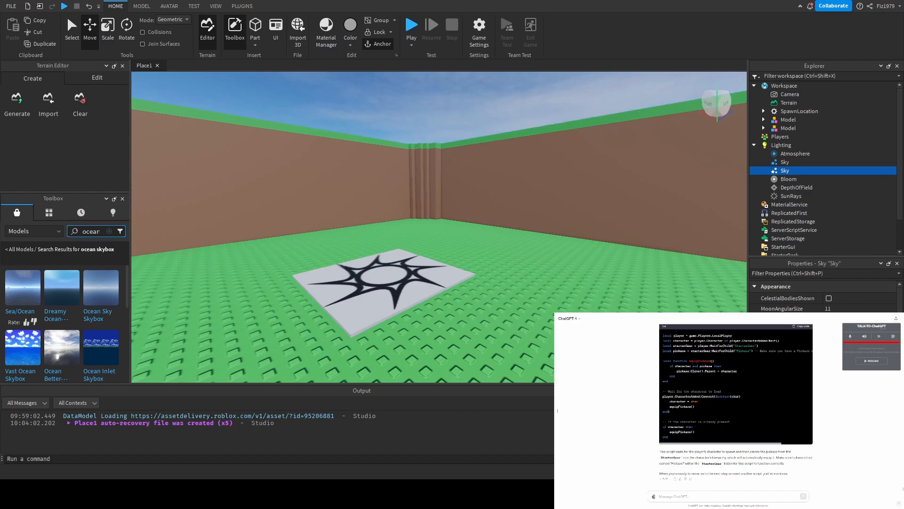
Search the model library for "pickaxe" and insert a Pickaxe model into the workspace
{"action": "left_click", "coordinate": [91, 231]}
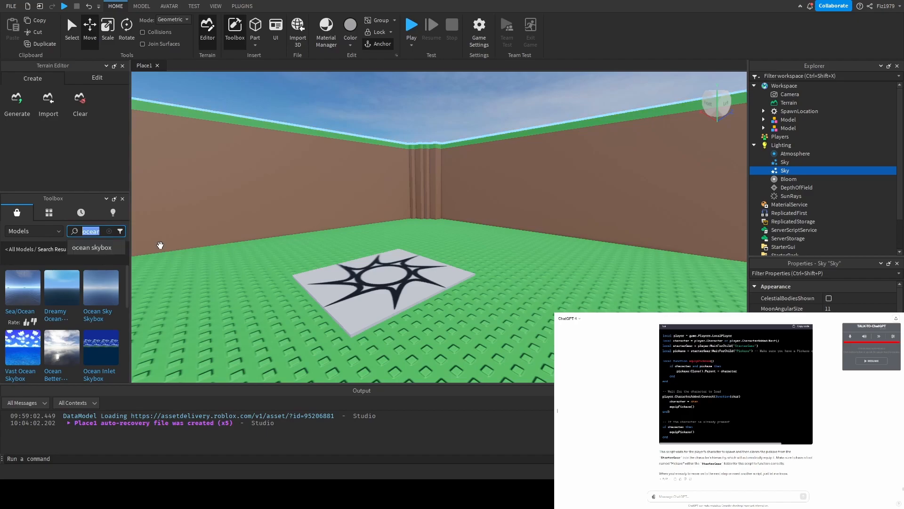
{"action": "key", "text": "Return"}
{"action": "key", "text": "ctrl+a"}
{"action": "type", "text": "pickaxe"}
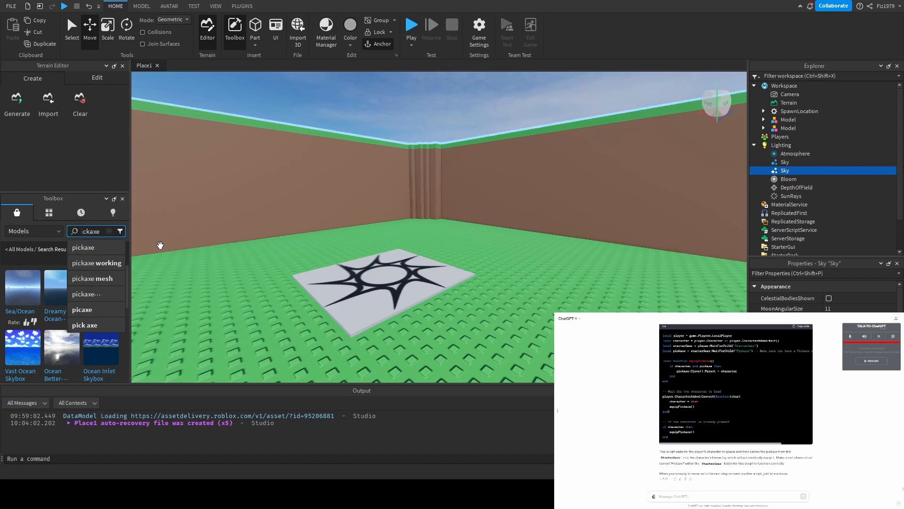
{"action": "left_click", "coordinate": [106, 249]}
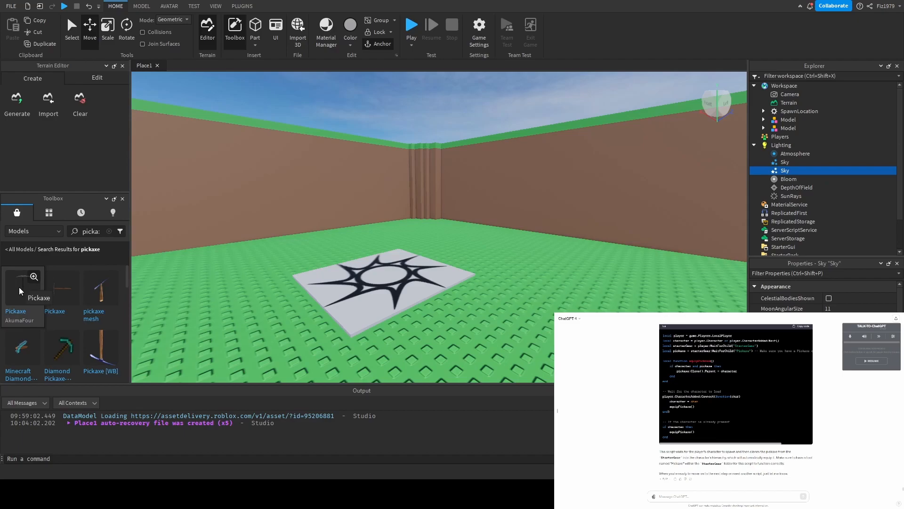
{"action": "left_click", "coordinate": [67, 291]}
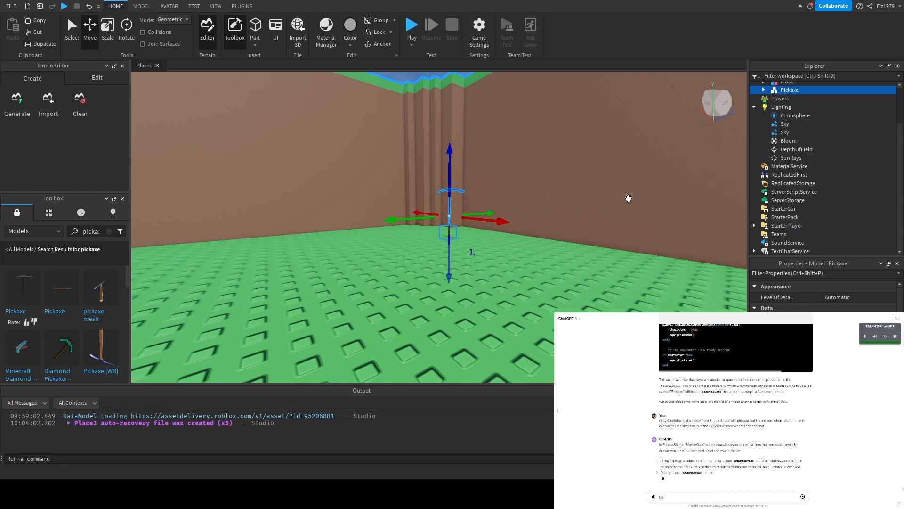
Move the Pickaxe model from Workspace into StarterPack
{"action": "left_click", "coordinate": [784, 218]}
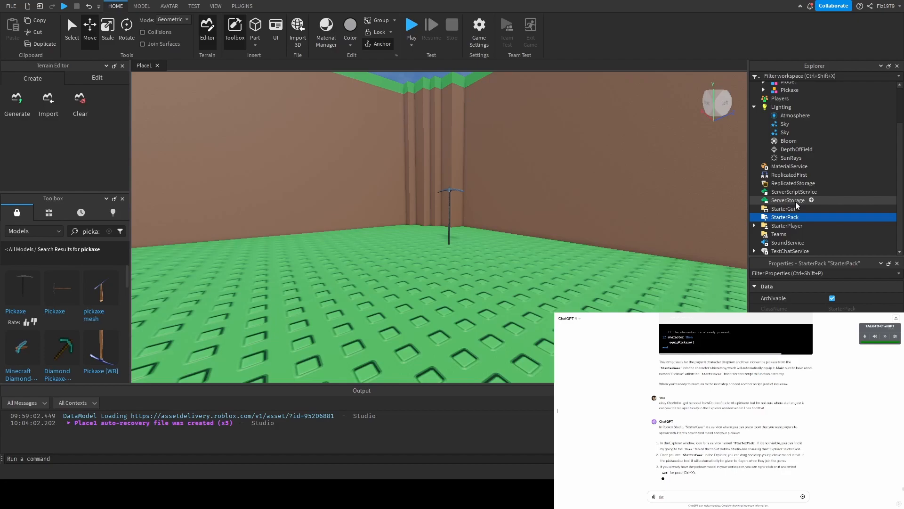
{"action": "scroll", "coordinate": [796, 204], "scroll_direction": "up", "scroll_amount": 3}
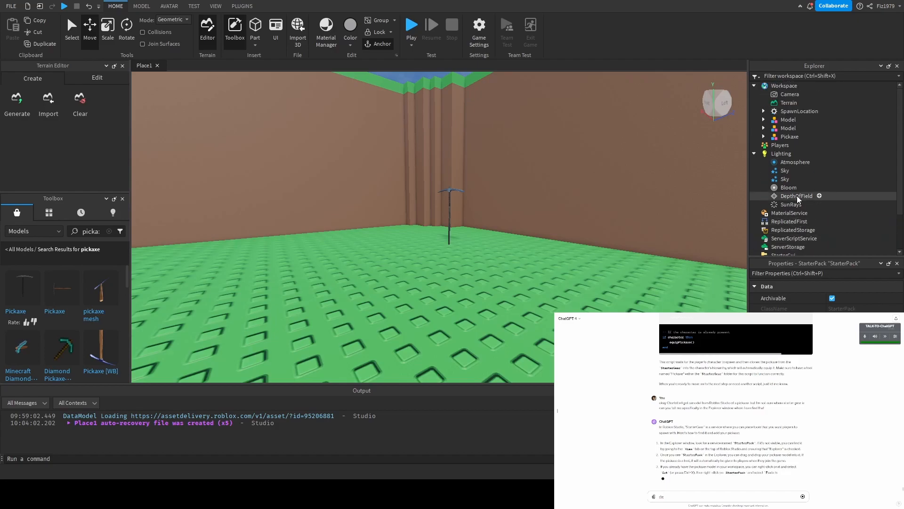
{"action": "left_click_drag", "start_coordinate": [790, 136], "coordinate": [801, 241]}
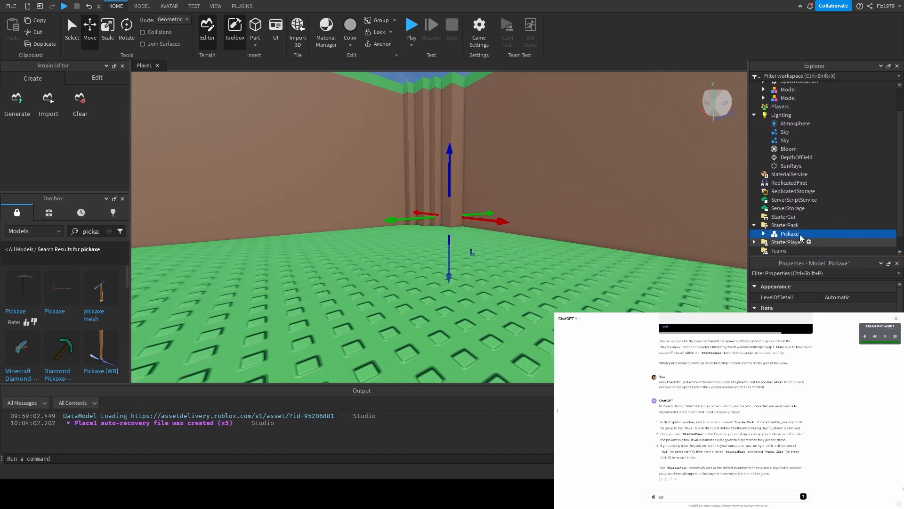
{"action": "left_click", "coordinate": [588, 194]}
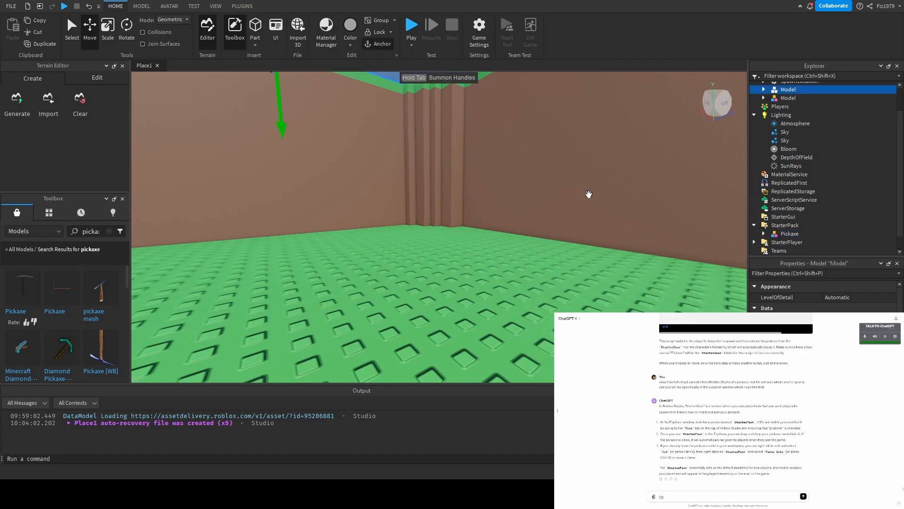
{"action": "left_click", "coordinate": [759, 234]}
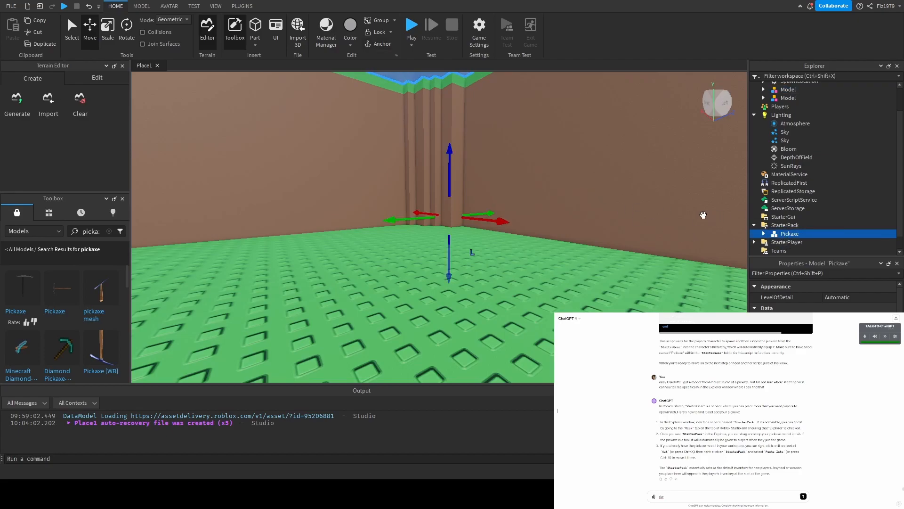
{"action": "left_click", "coordinate": [664, 217]}
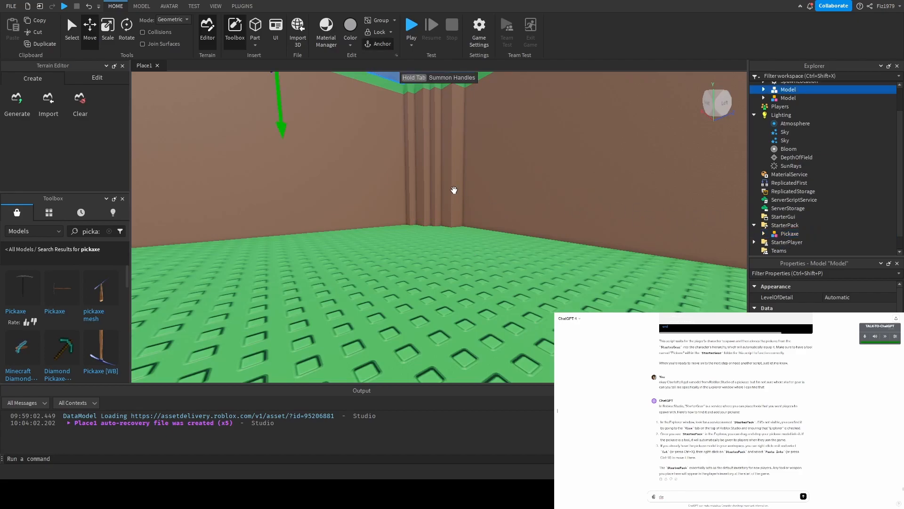
Select the SpawnLocation pad on the grass and make it fully transparent
{"action": "scroll", "coordinate": [453, 190], "scroll_direction": "down", "scroll_amount": 5}
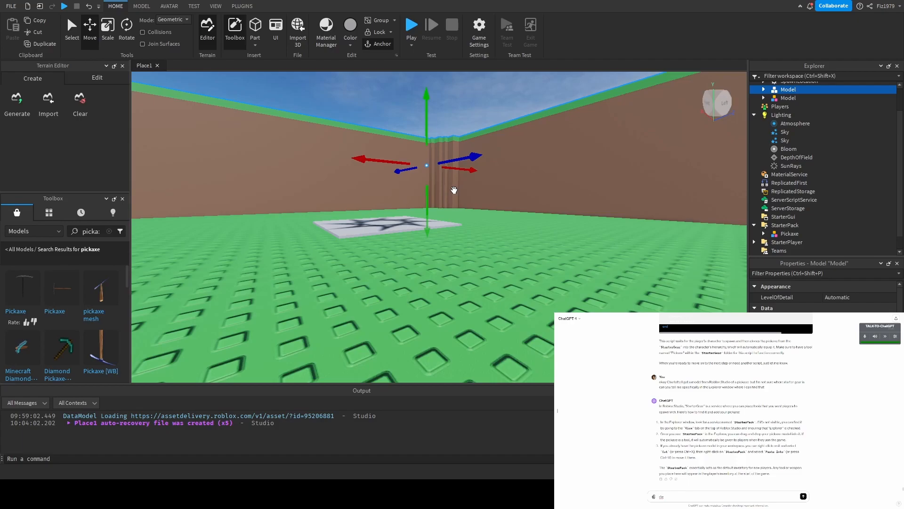
{"action": "scroll", "coordinate": [454, 189], "scroll_direction": "down", "scroll_amount": 5}
{"action": "right_click_drag", "start_coordinate": [448, 192], "coordinate": [460, 194]}
{"action": "scroll", "coordinate": [461, 198], "scroll_direction": "up", "scroll_amount": 5}
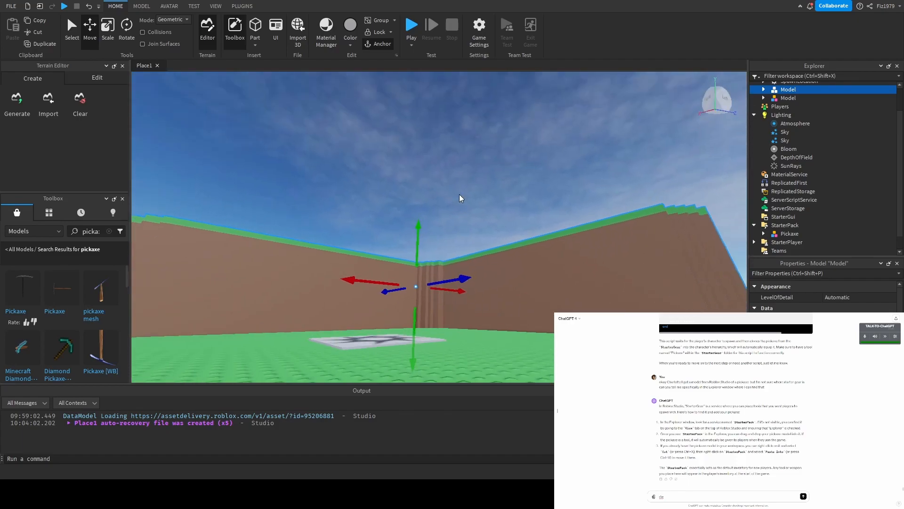
{"action": "scroll", "coordinate": [461, 198], "scroll_direction": "up", "scroll_amount": 3}
{"action": "left_click", "coordinate": [481, 218]}
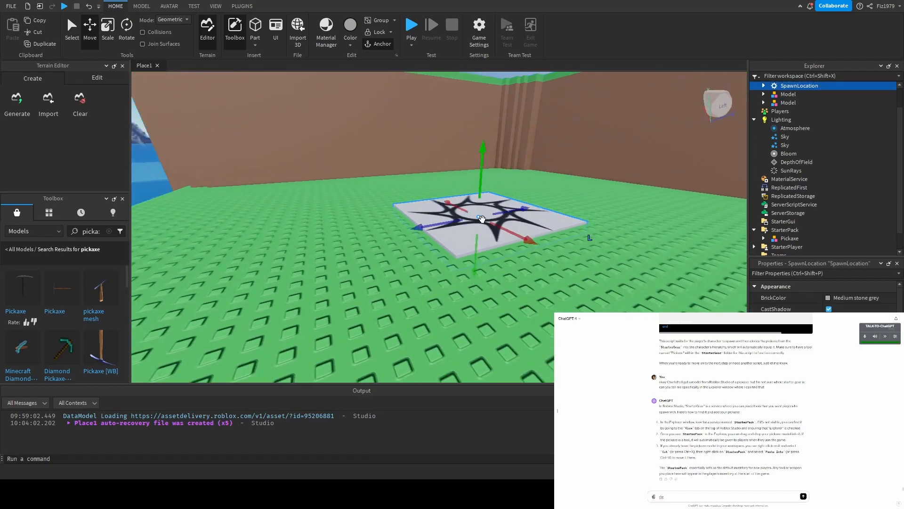
{"action": "left_click", "coordinate": [562, 225]}
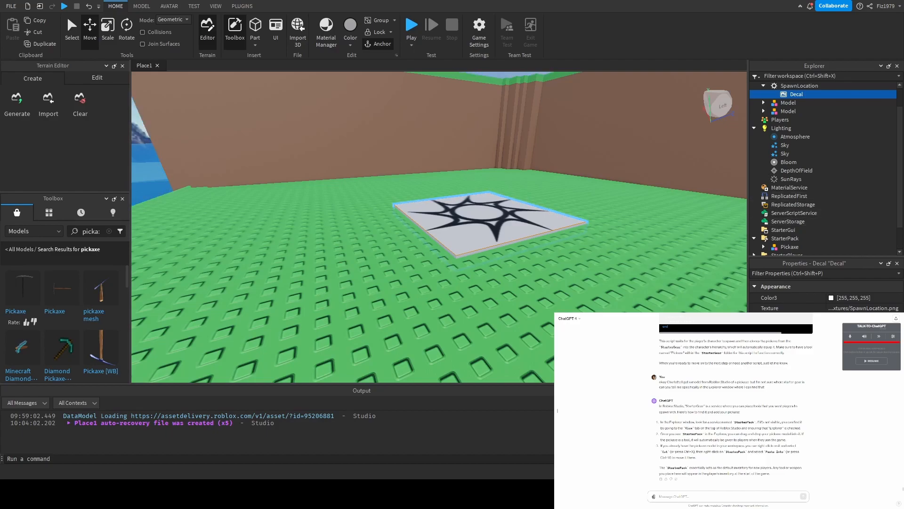
{"action": "left_click", "coordinate": [556, 220]}
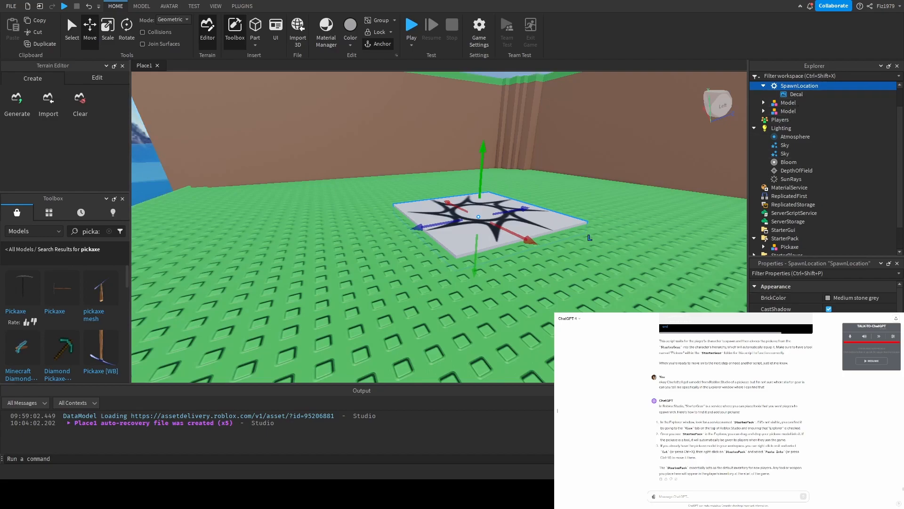
{"action": "scroll", "coordinate": [824, 292], "scroll_direction": "down", "scroll_amount": 3}
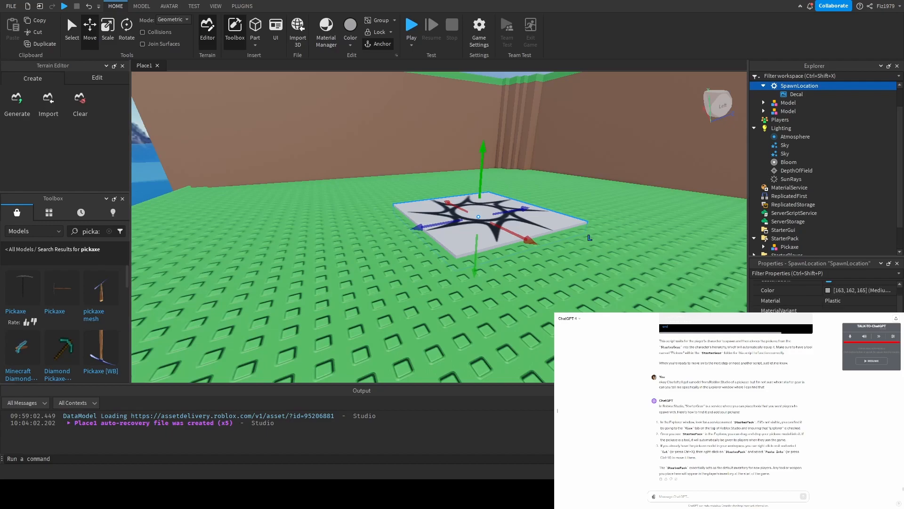
{"action": "scroll", "coordinate": [824, 292], "scroll_direction": "up", "scroll_amount": 3}
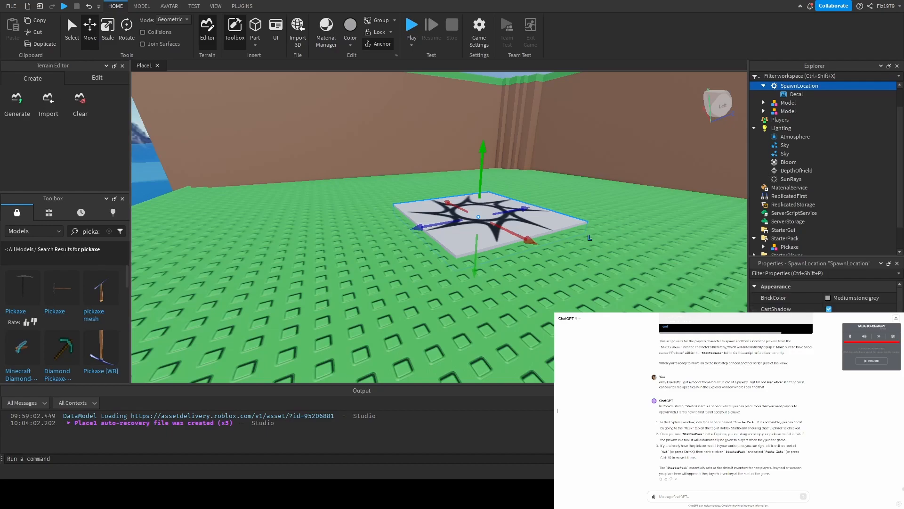
{"action": "key", "text": "Return"}
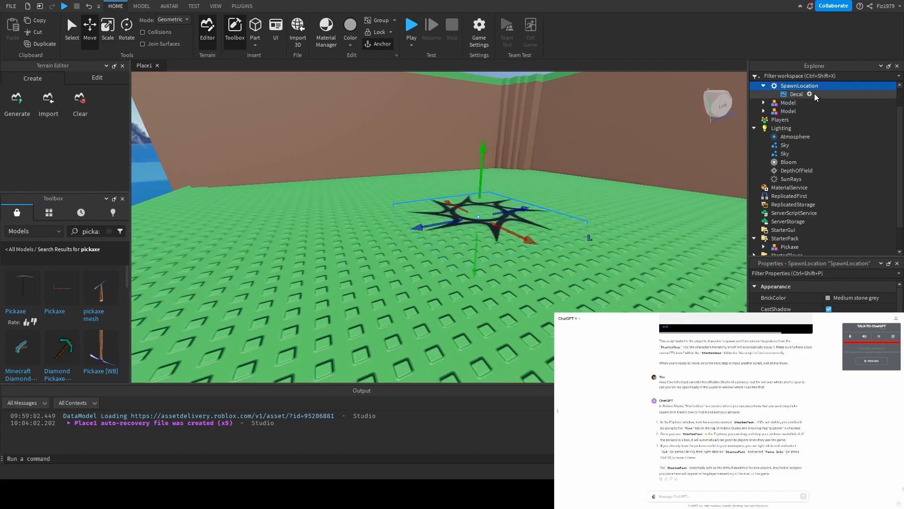
Set the transparency of the SpawnLocation's Decal to 1
{"action": "left_click", "coordinate": [796, 94]}
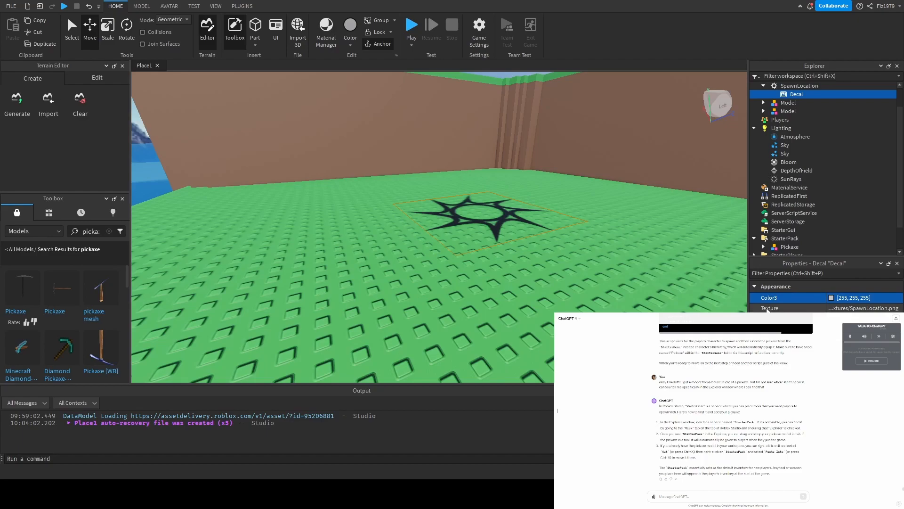
{"action": "left_click", "coordinate": [862, 318]}
{"action": "type", "text": "1"}
{"action": "key", "text": "Return"}
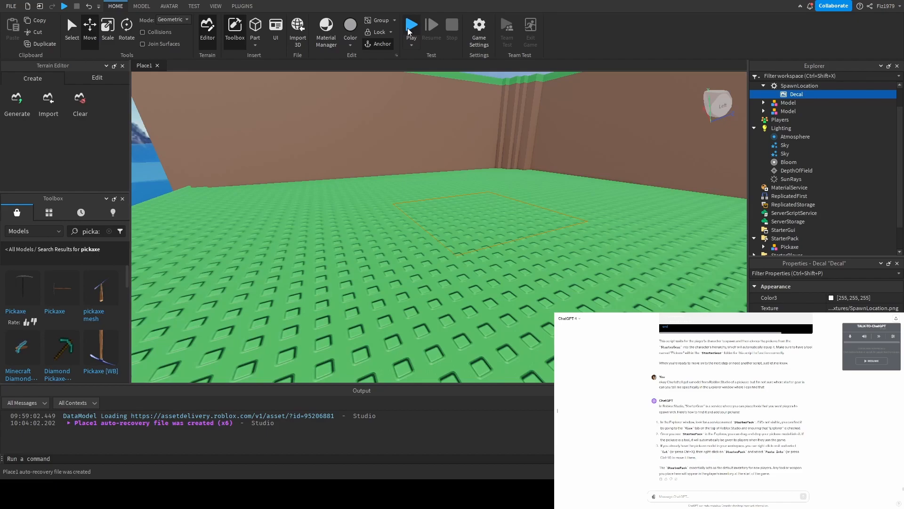
Playtest the place, walking the character around to check the spawn and the pickaxe, and end the test
{"action": "left_click", "coordinate": [408, 31]}
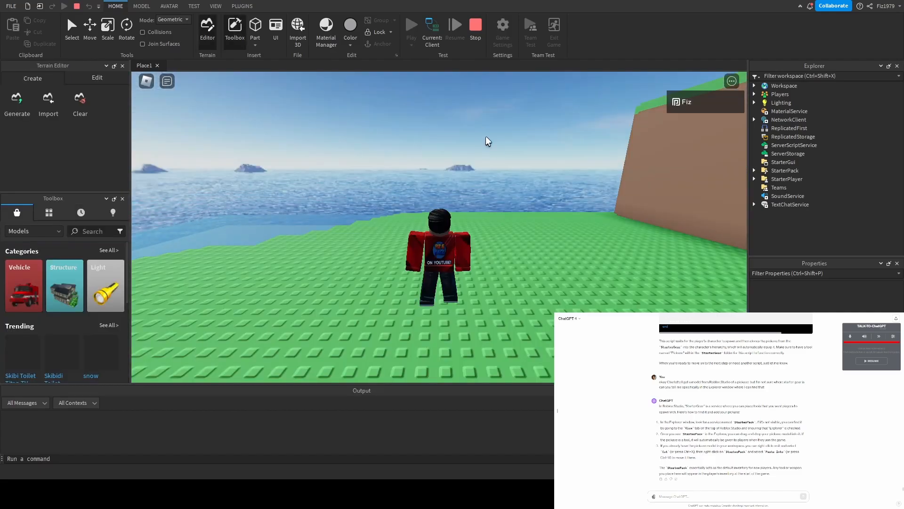
{"action": "right_click_drag", "start_coordinate": [495, 274], "coordinate": [483, 267]}
{"action": "key", "text": "a"}
{"action": "key", "text": "w"}
{"action": "key", "text": "d"}
{"action": "key", "text": "s"}
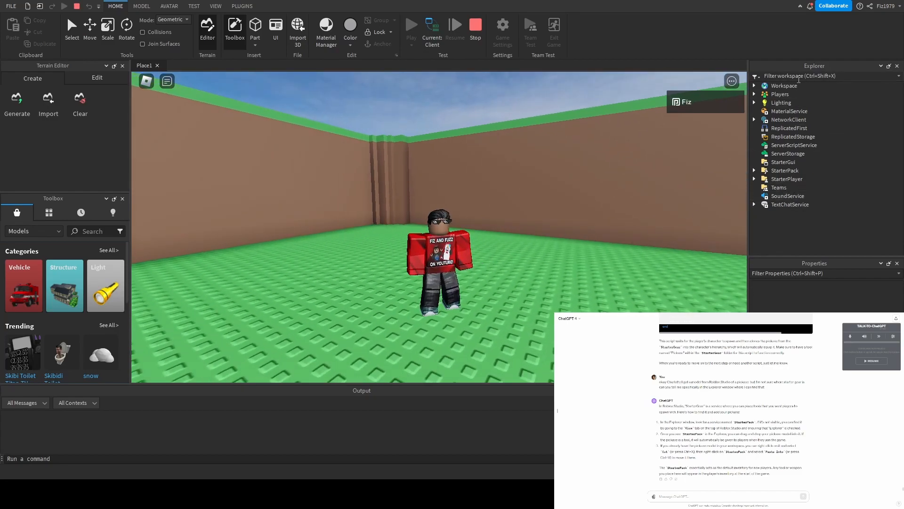
{"action": "left_click", "coordinate": [475, 26]}
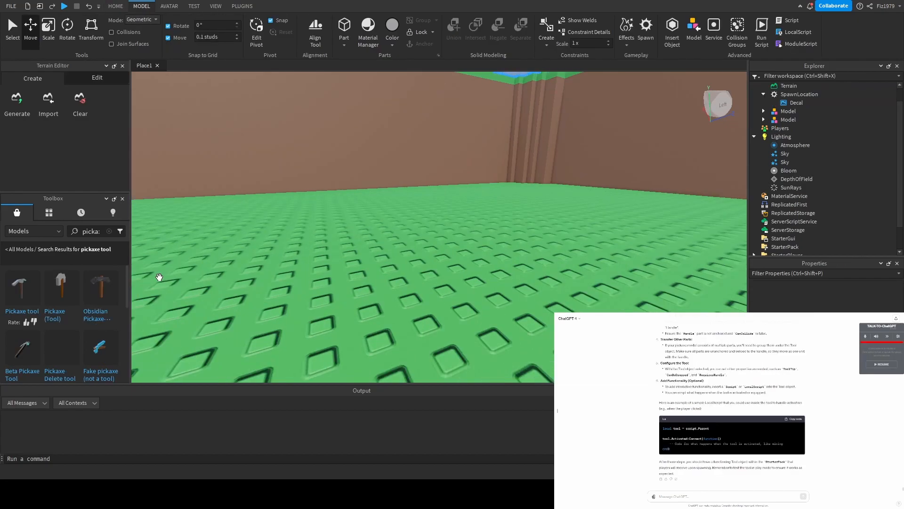
Insert the "Pickaxe tool" model from the search results into StarterPack
{"action": "mouse_move", "coordinate": [29, 294]}
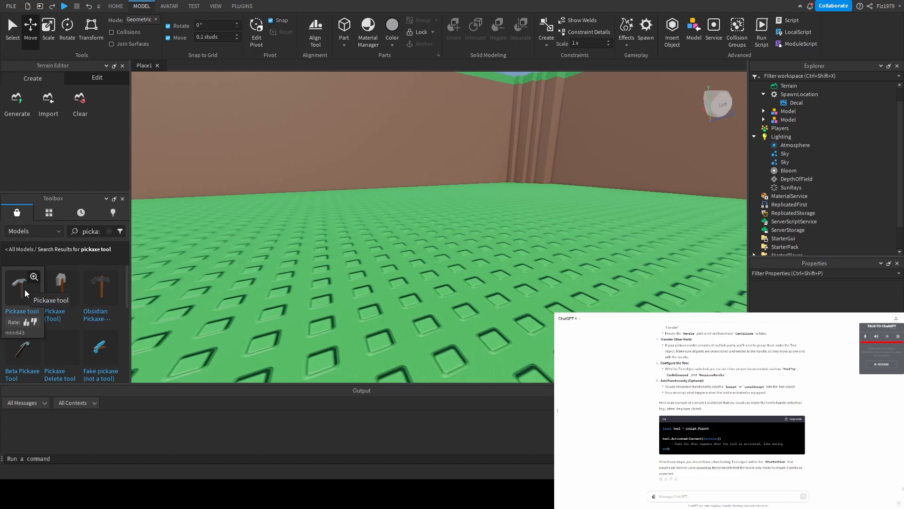
{"action": "left_click", "coordinate": [25, 293]}
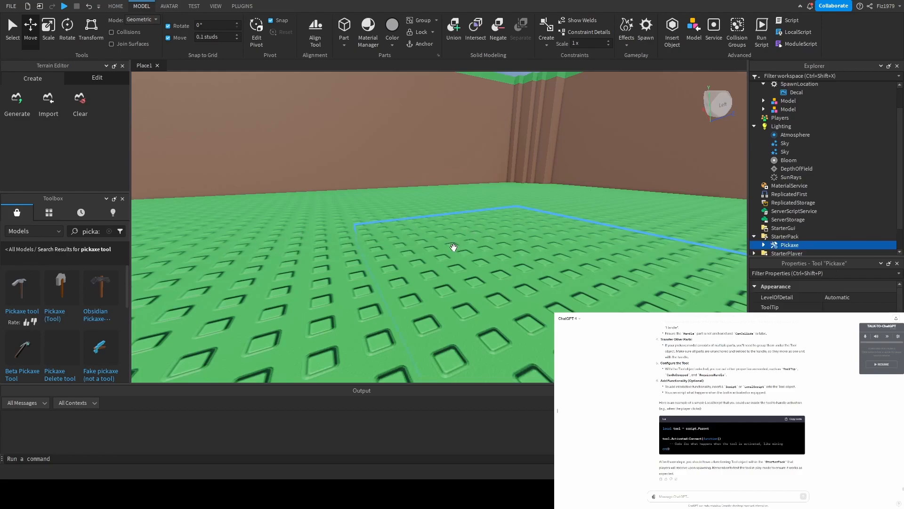
{"action": "scroll", "coordinate": [794, 231], "scroll_direction": "down", "scroll_amount": 1}
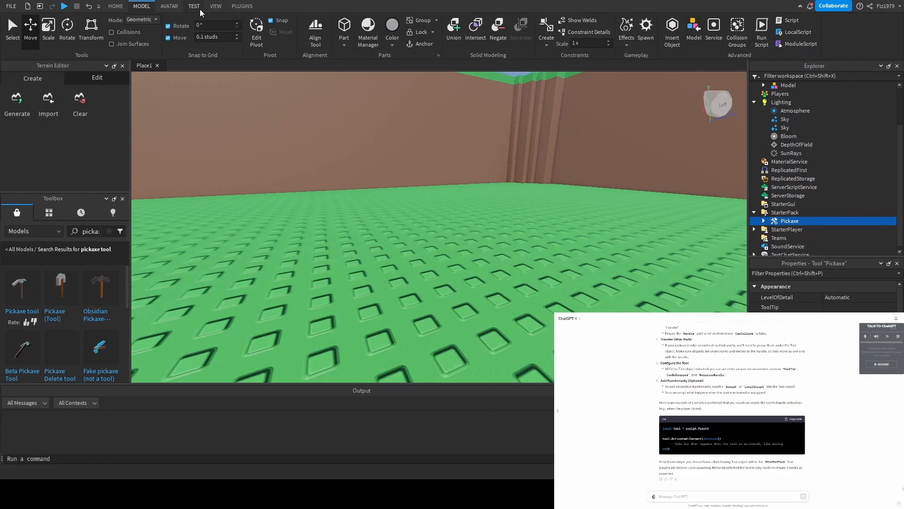
Playtest the place, equip the Pickaxe tool, walk around with it, and end the test
{"action": "left_click", "coordinate": [65, 6]}
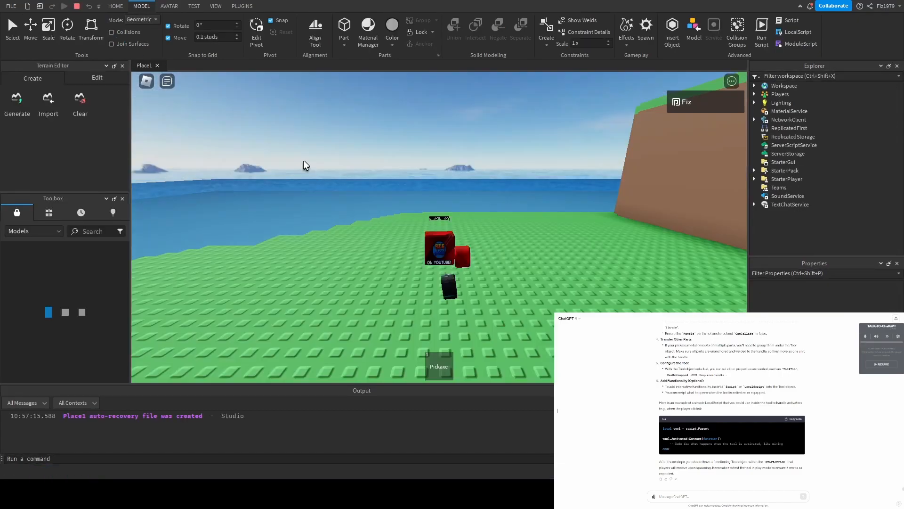
{"action": "right_click_drag", "start_coordinate": [506, 249], "coordinate": [483, 249]}
{"action": "key", "text": "1"}
{"action": "key", "text": "w"}
{"action": "key", "text": "d"}
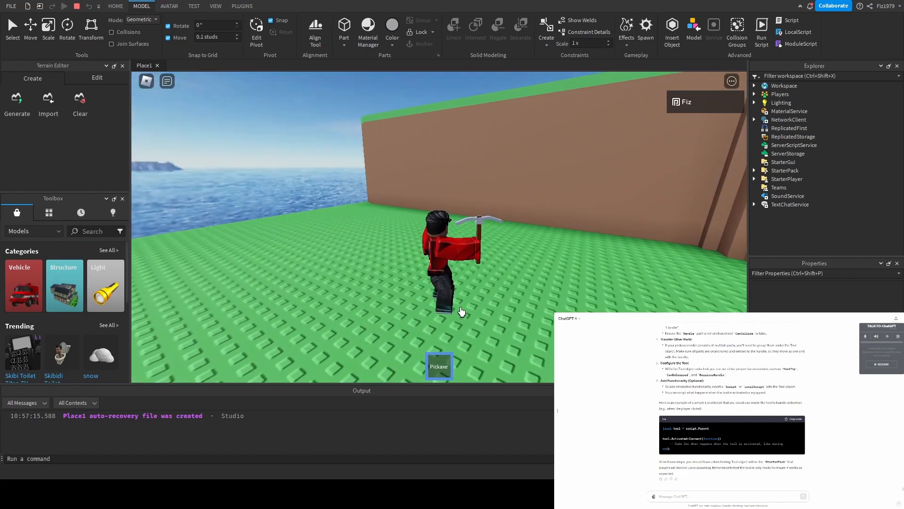
{"action": "key", "text": "shift+F5"}
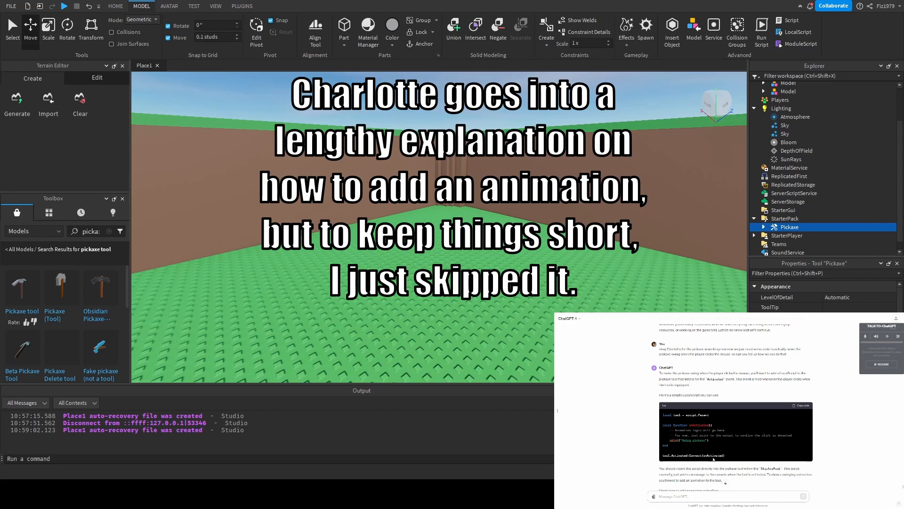
Copy the LocalScript code for the pickaxe's Activated event from ChatGPT's reply
{"action": "left_click", "coordinate": [805, 404]}
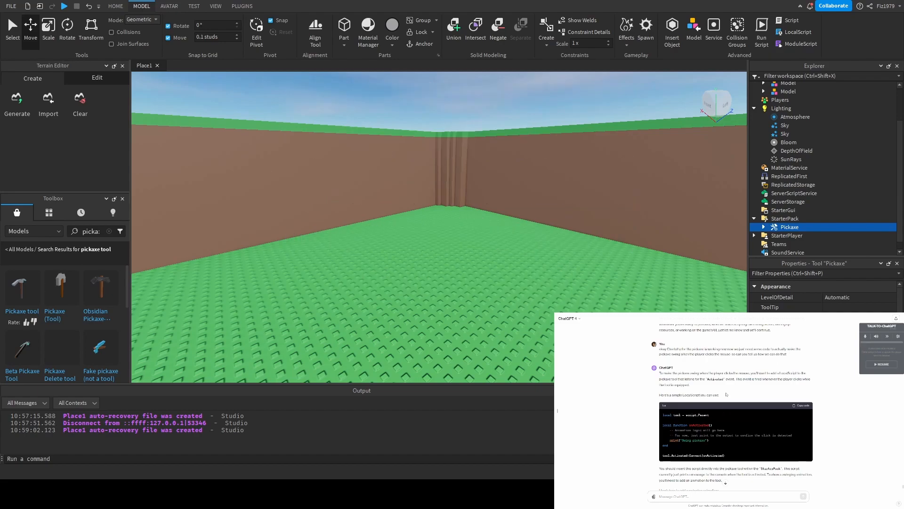
{"action": "scroll", "coordinate": [678, 447], "scroll_direction": "down", "scroll_amount": 1}
{"action": "scroll", "coordinate": [677, 448], "scroll_direction": "up", "scroll_amount": 1}
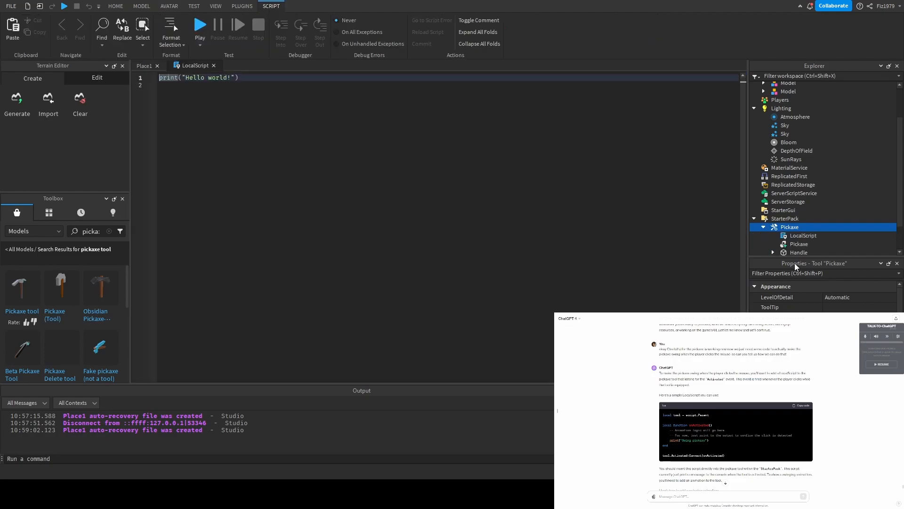
Replace the pickaxe LocalScript's default contents with the Activated event code copied from ChatGPT
{"action": "key", "text": "ctrl+a"}
{"action": "key", "text": "ctrl+v"}
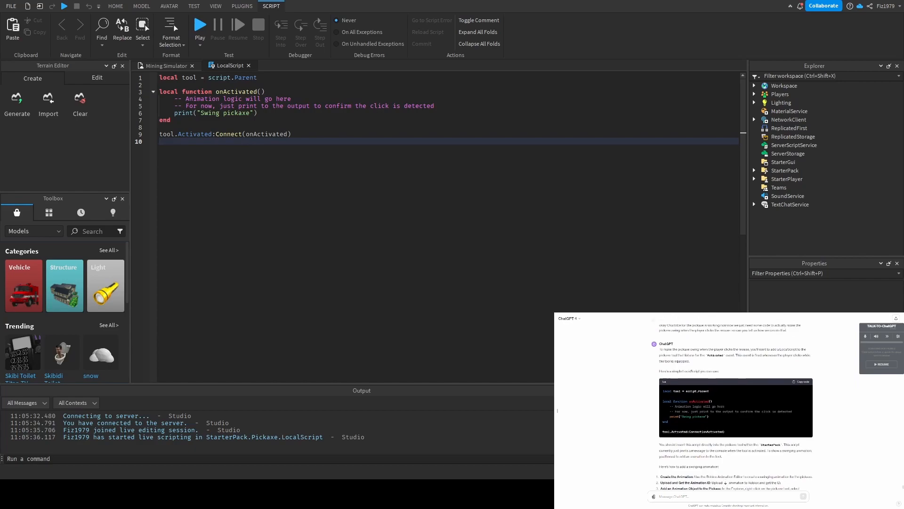
Playtest the place, equip the pickaxe and swing it repeatedly to check the script's output messages
{"action": "left_click", "coordinate": [198, 29]}
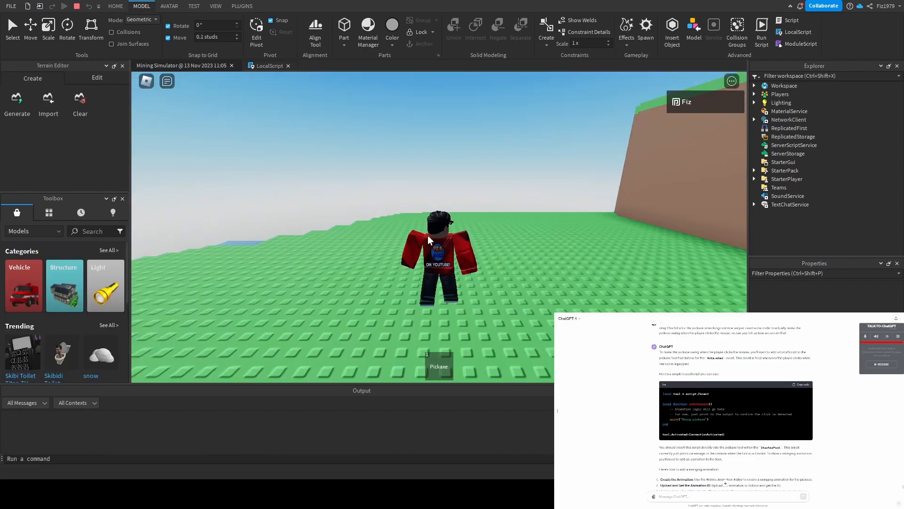
{"action": "key", "text": "1"}
{"action": "left_click", "coordinate": [429, 241]}
{"action": "left_click", "coordinate": [428, 240]}
{"action": "left_click", "coordinate": [429, 240]}
{"action": "left_click", "coordinate": [429, 240]}
{"action": "left_click", "coordinate": [429, 241]}
{"action": "left_click", "coordinate": [429, 240]}
{"action": "right_click_drag", "start_coordinate": [429, 240], "coordinate": [415, 240]}
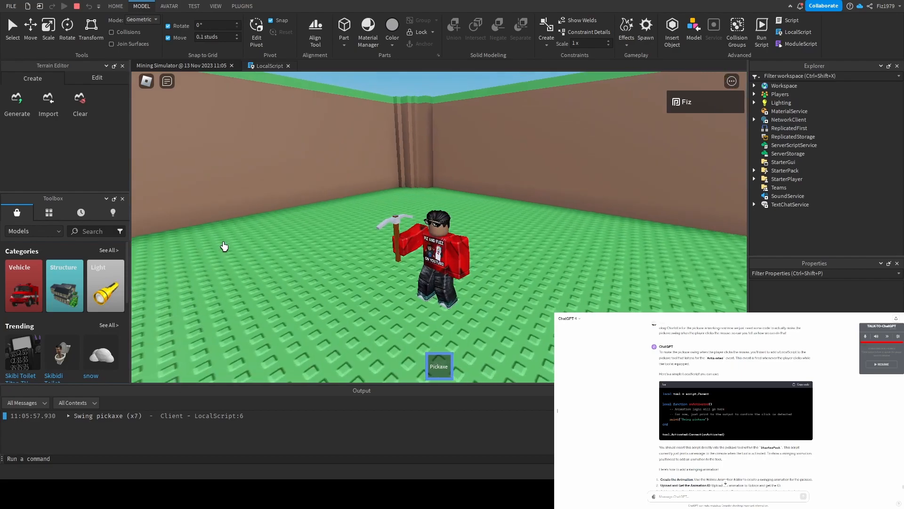
{"action": "left_click", "coordinate": [223, 247]}
{"action": "left_click", "coordinate": [224, 246]}
{"action": "left_click", "coordinate": [224, 247]}
{"action": "left_click", "coordinate": [224, 247]}
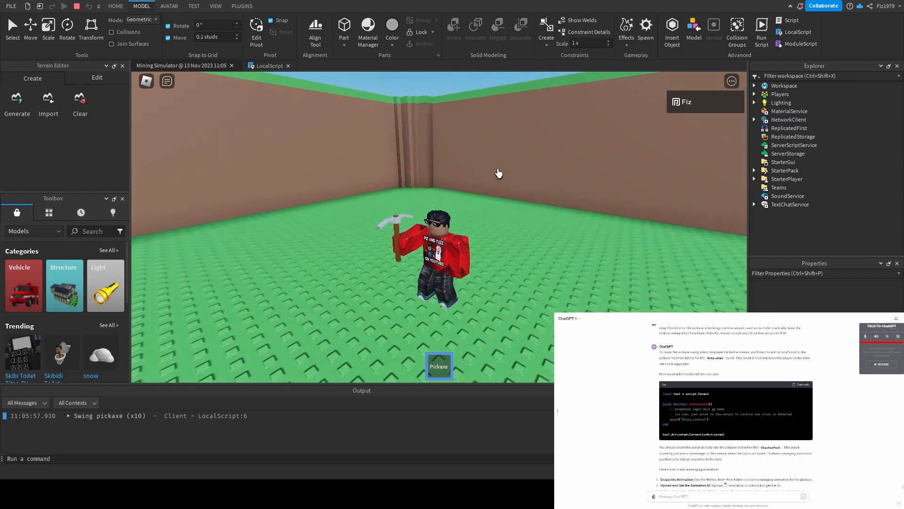
Unequip and re-equip the pickaxe a few times, and end the playtest
{"action": "key", "text": "1"}
{"action": "key", "text": "1"}
{"action": "key", "text": "1"}
{"action": "key", "text": "1"}
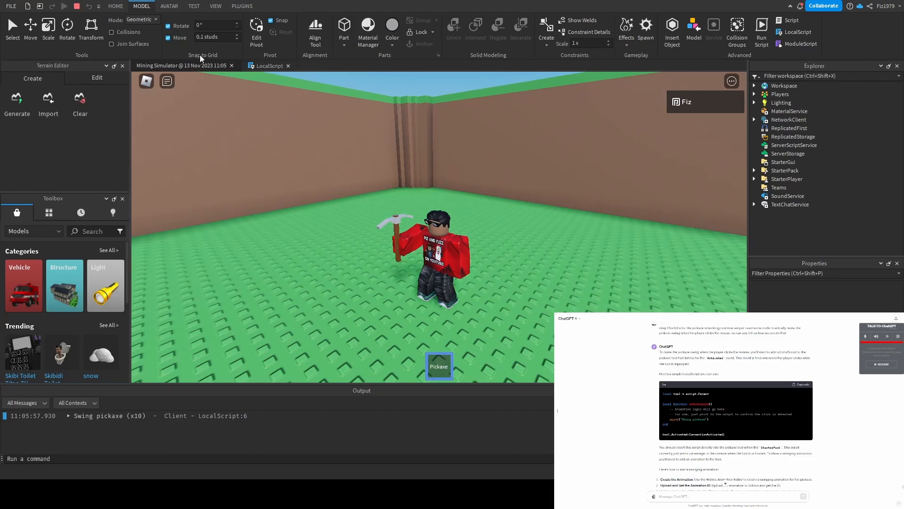
{"action": "left_click", "coordinate": [76, 6]}
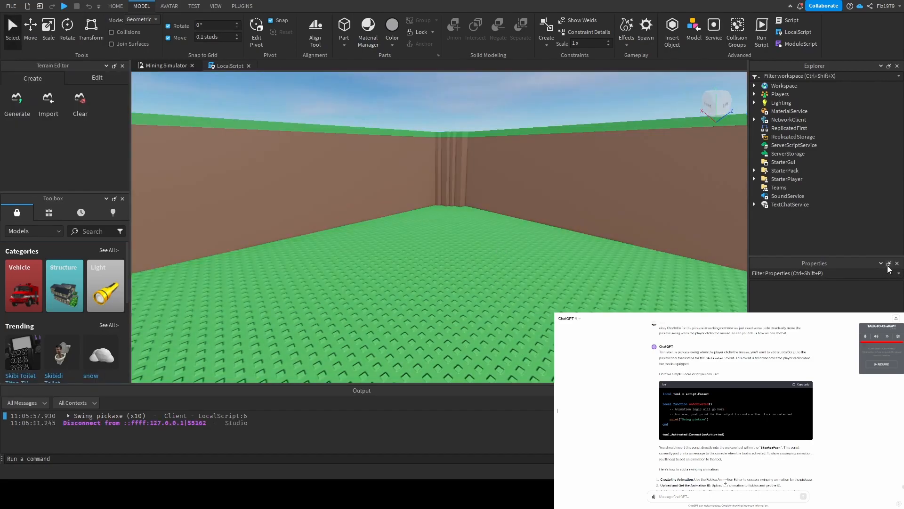
Read ChatGPT's instructions for adding a swinging animation and the updated LocalScript that plays it
{"action": "scroll", "coordinate": [736, 407], "scroll_direction": "down", "scroll_amount": 3}
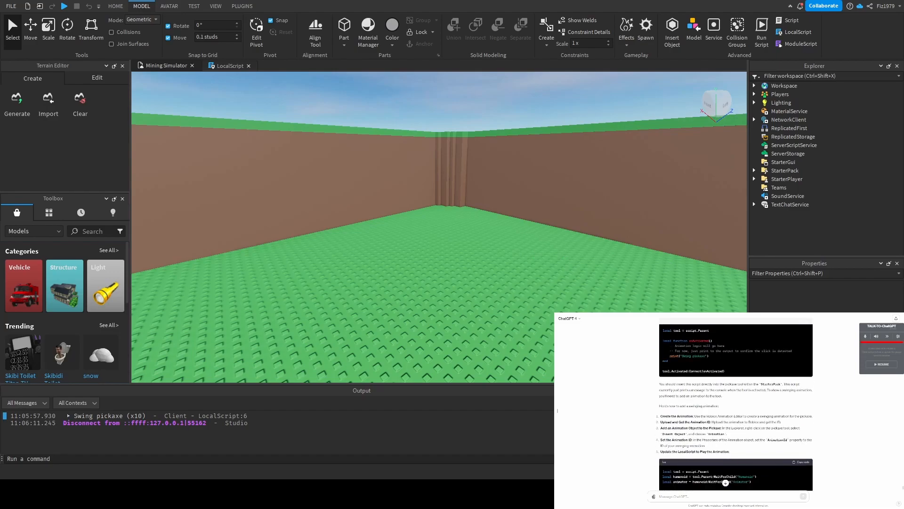
{"action": "scroll", "coordinate": [735, 407], "scroll_direction": "down", "scroll_amount": 3}
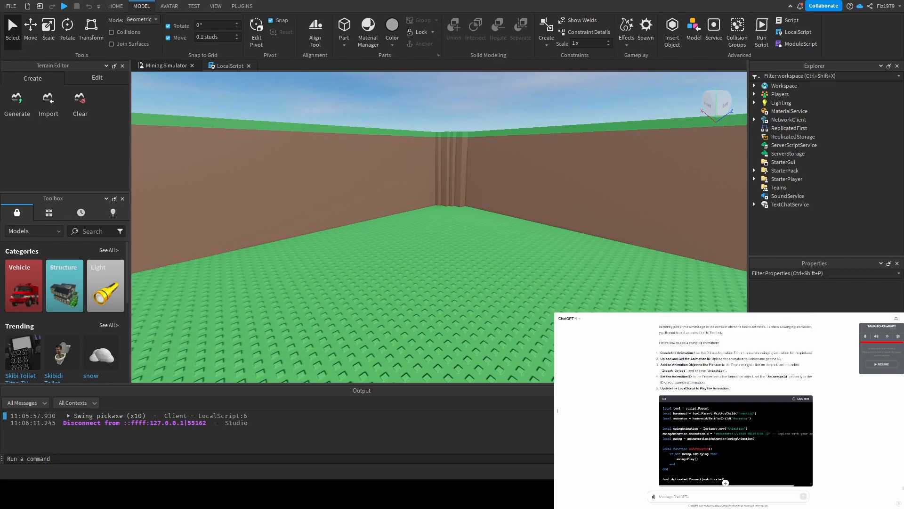
{"action": "scroll", "coordinate": [735, 408], "scroll_direction": "down", "scroll_amount": 1}
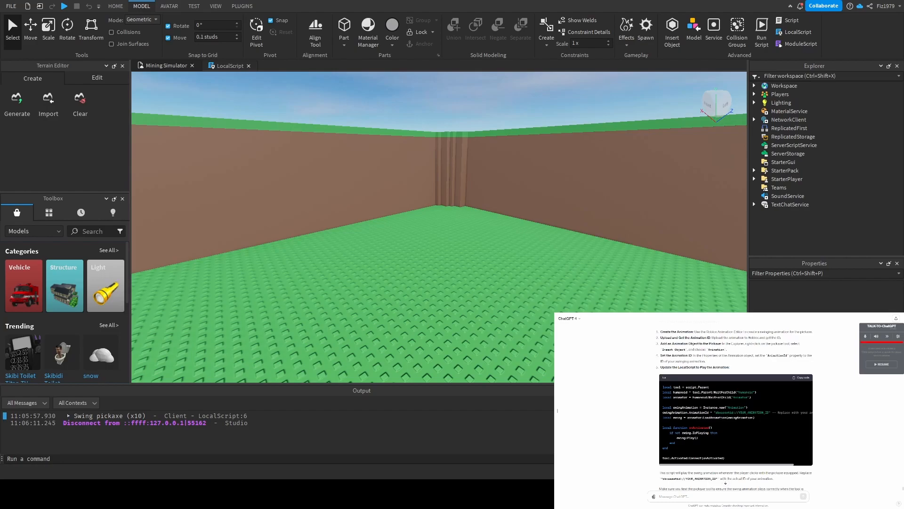
{"action": "scroll", "coordinate": [735, 409], "scroll_direction": "down", "scroll_amount": 2}
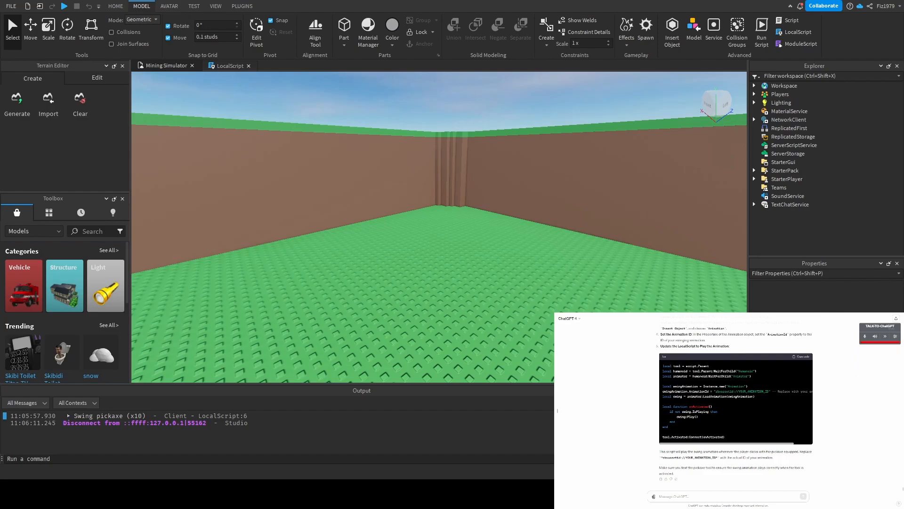
{"action": "scroll", "coordinate": [557, 410], "scroll_direction": "up", "scroll_amount": 3}
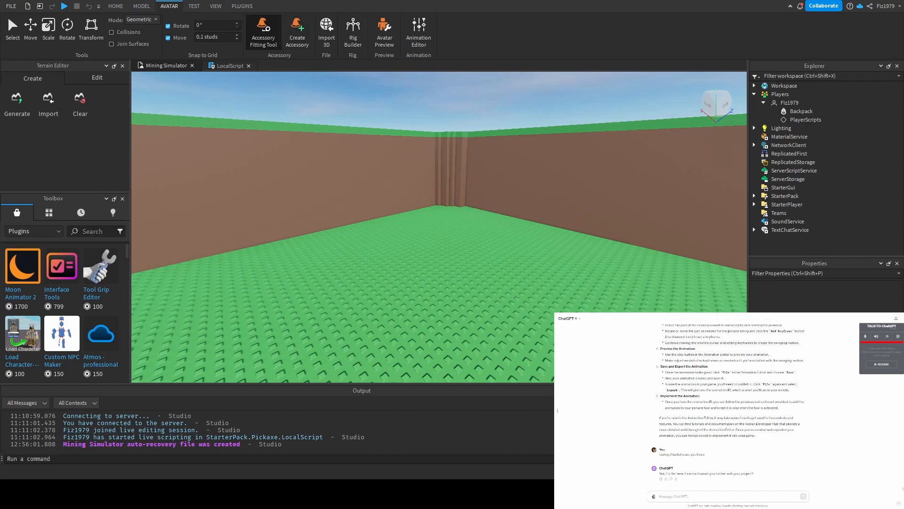
Open the Animation Editor and insert a masculine R15 rig of the own avatar with the Rig Builder
{"action": "left_click", "coordinate": [418, 32]}
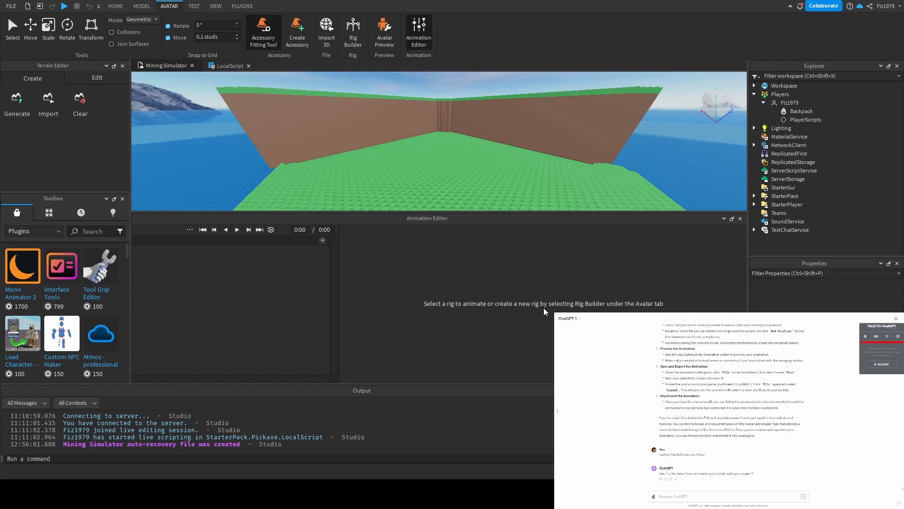
{"action": "left_click", "coordinate": [351, 37]}
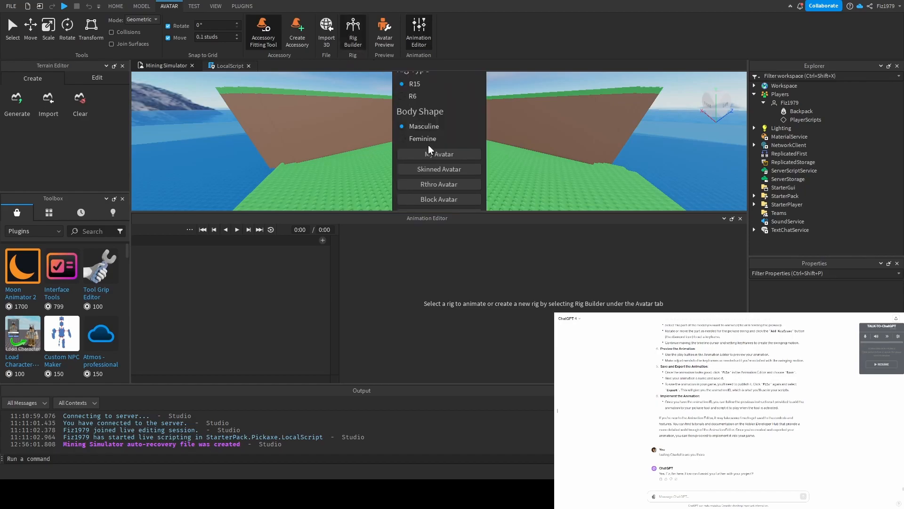
{"action": "left_click", "coordinate": [430, 158]}
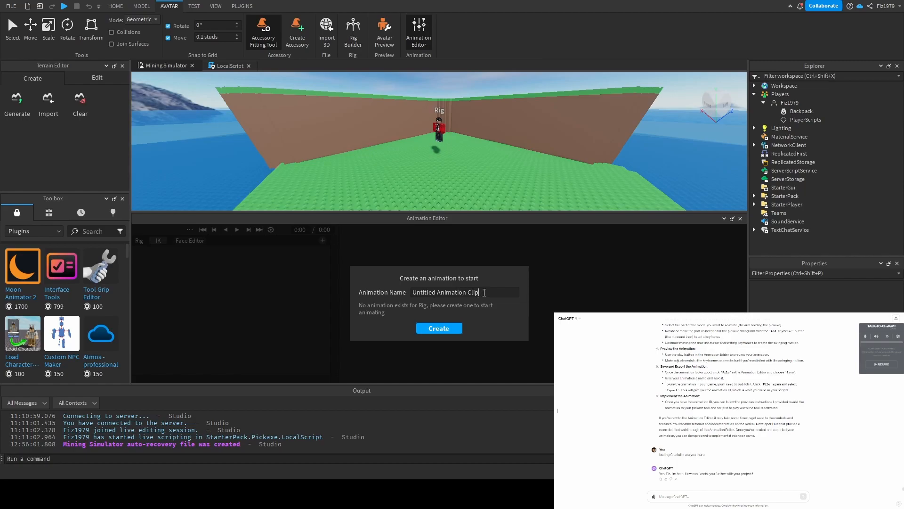
Create an animation named "Swing Pickaxe" for the rig
{"action": "left_click_drag", "start_coordinate": [485, 292], "coordinate": [399, 292]}
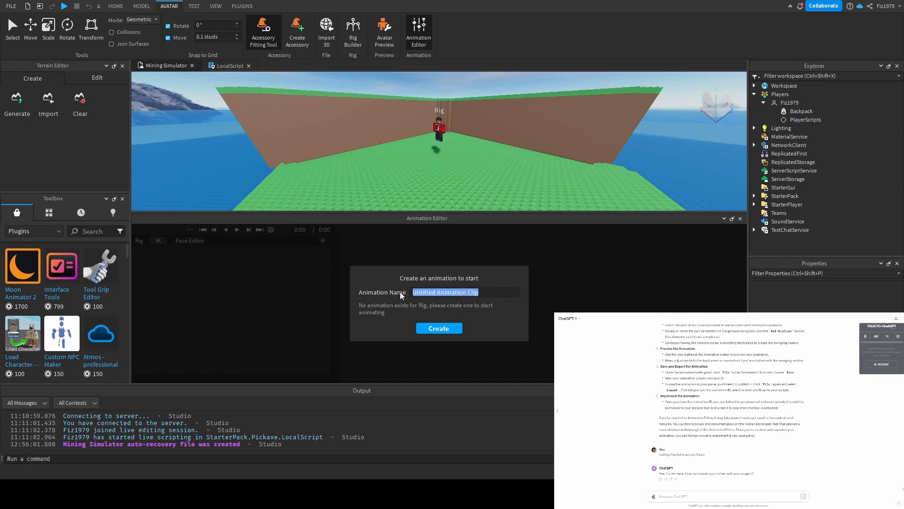
{"action": "type", "text": "Swing"}
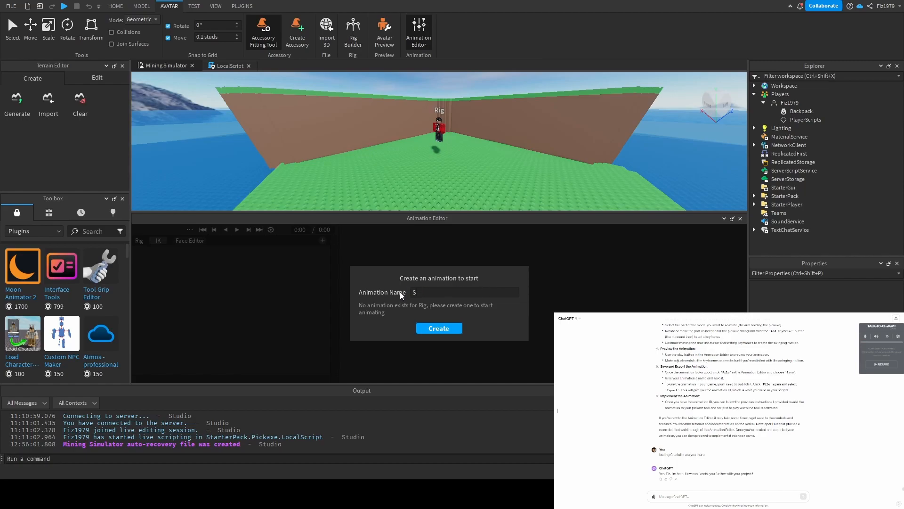
{"action": "type", "text": " Pickaxe"}
{"action": "left_click", "coordinate": [431, 326]}
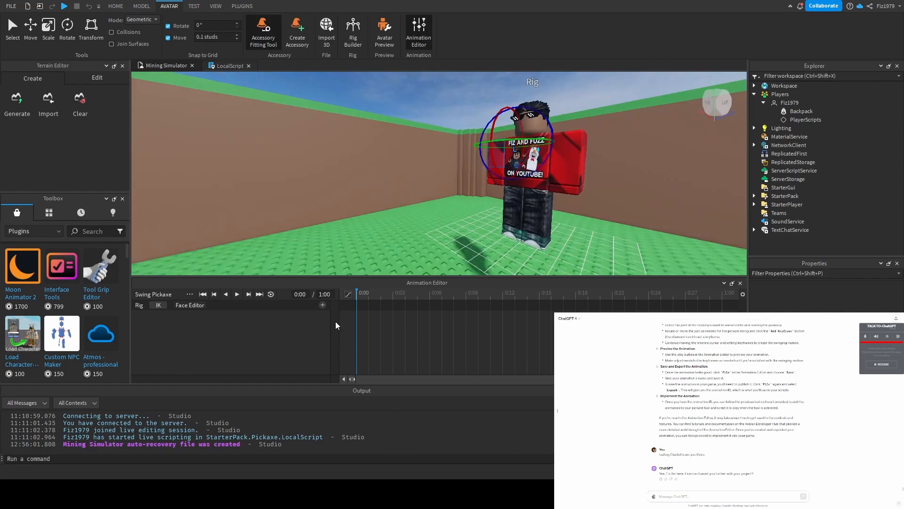
Keyframe the rig's right upper arm in a raised pose at 0:11 and preview the animation from the start
{"action": "left_click_drag", "start_coordinate": [359, 294], "coordinate": [491, 293]}
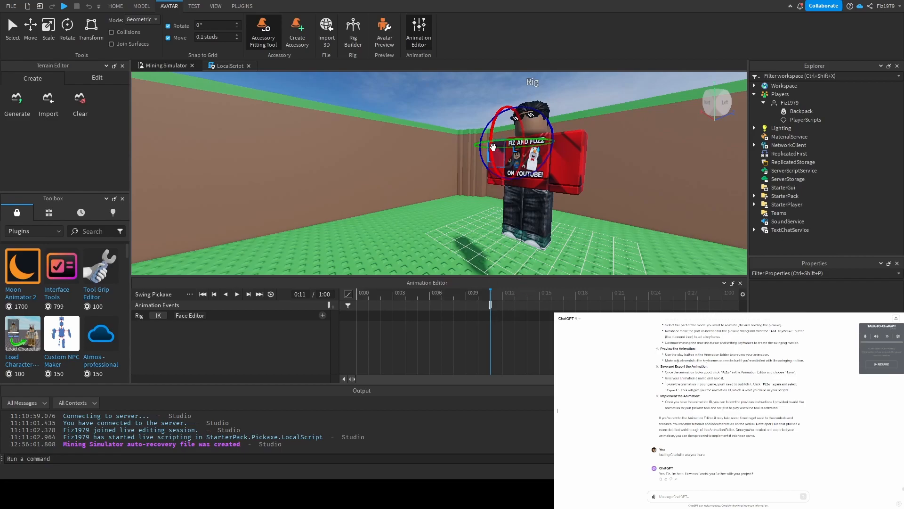
{"action": "left_click_drag", "start_coordinate": [482, 156], "coordinate": [474, 133]}
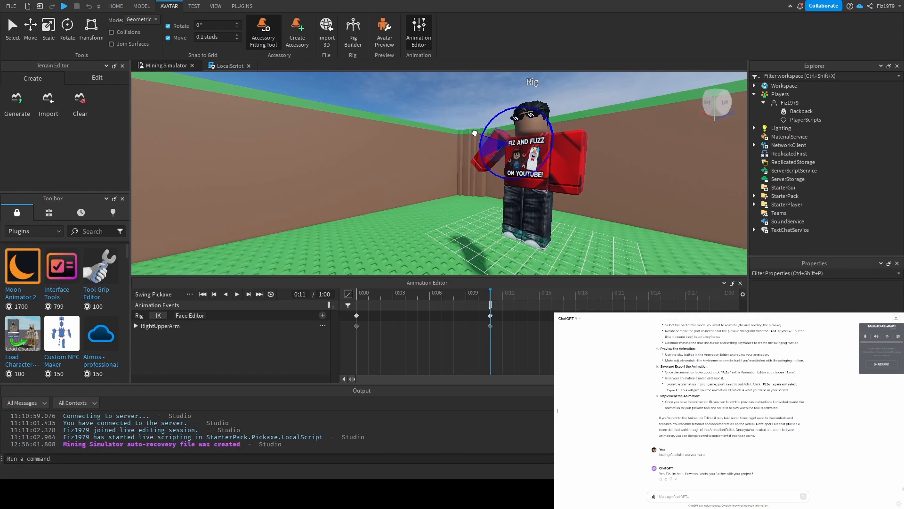
{"action": "key", "text": "ctrl+z"}
{"action": "right_click_drag", "start_coordinate": [507, 154], "coordinate": [466, 156]}
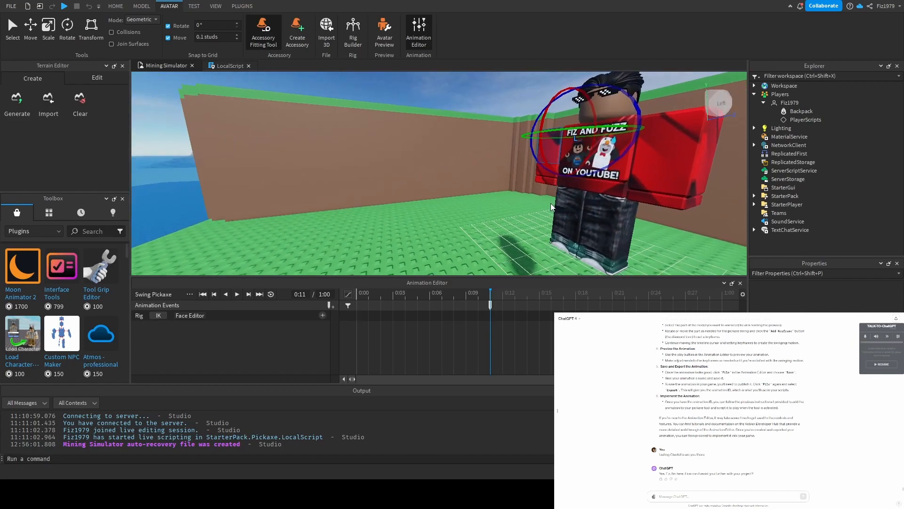
{"action": "mouse_move", "coordinate": [541, 155]}
{"action": "left_mouse_down"}
{"action": "mouse_move", "coordinate": [539, 122]}
{"action": "mouse_move", "coordinate": [555, 151]}
{"action": "left_mouse_up"}
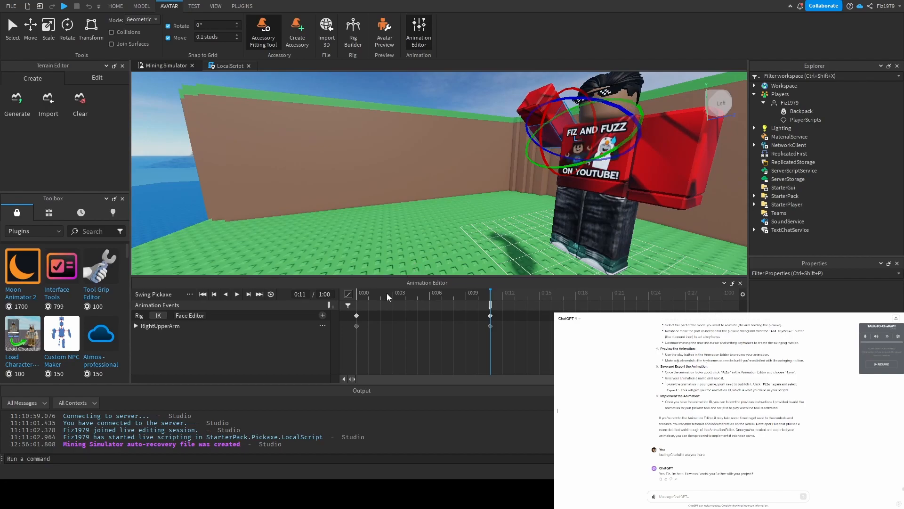
{"action": "left_click", "coordinate": [363, 298]}
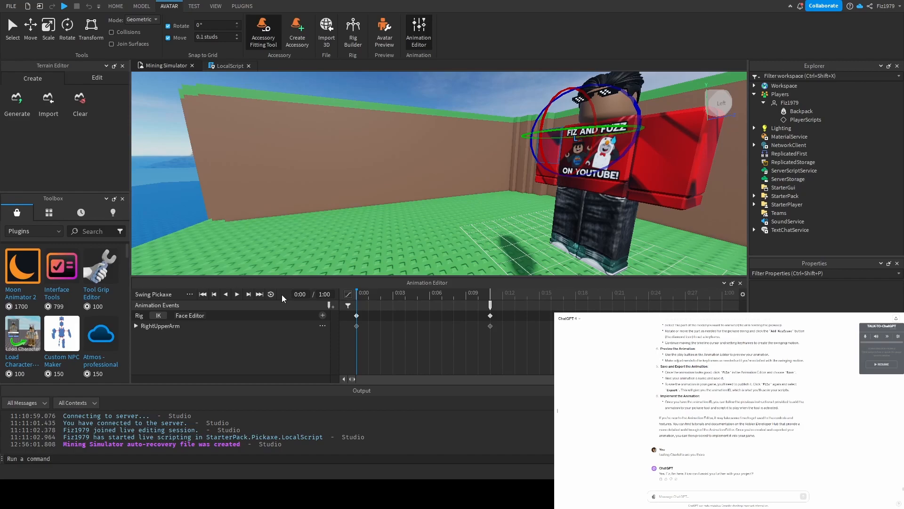
{"action": "left_click", "coordinate": [234, 300]}
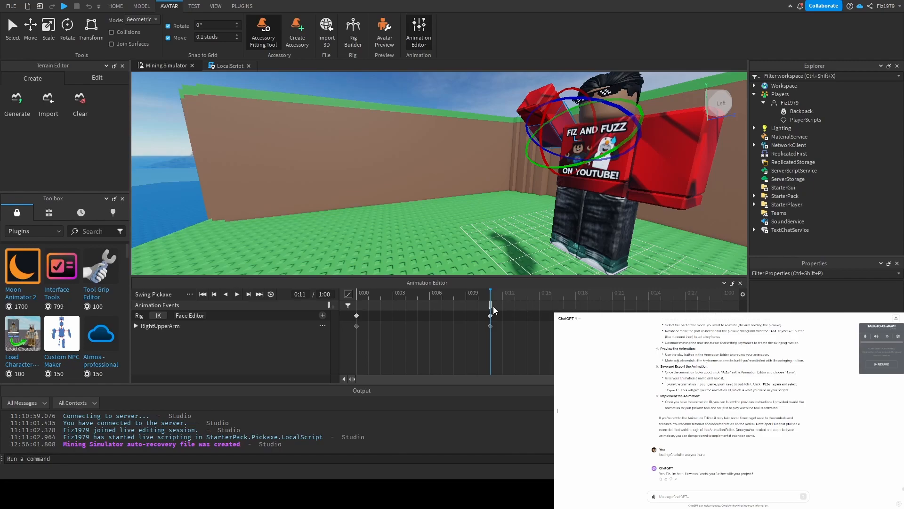
Keyframe the right upper arm swung back down at 0:16 and preview the pickaxe swing
{"action": "left_click_drag", "start_coordinate": [491, 295], "coordinate": [548, 295]}
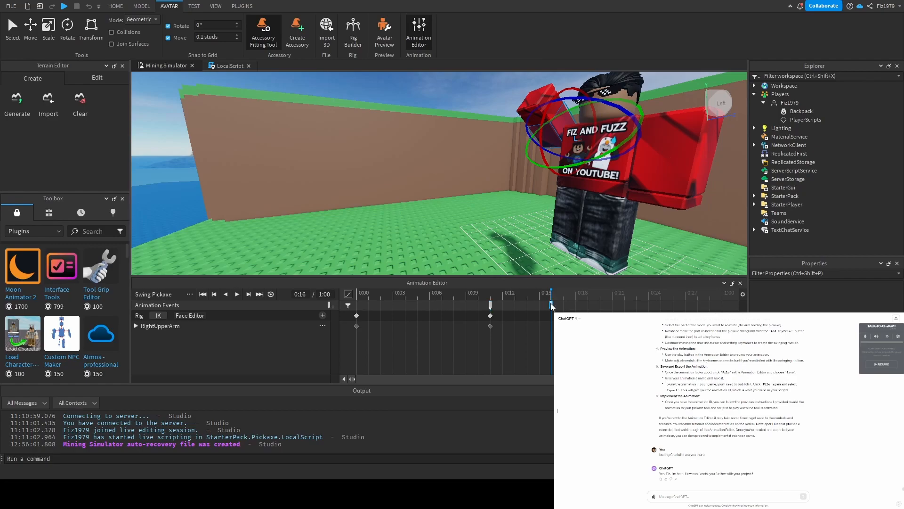
{"action": "left_click_drag", "start_coordinate": [630, 141], "coordinate": [628, 145]}
{"action": "key", "text": "ctrl+z"}
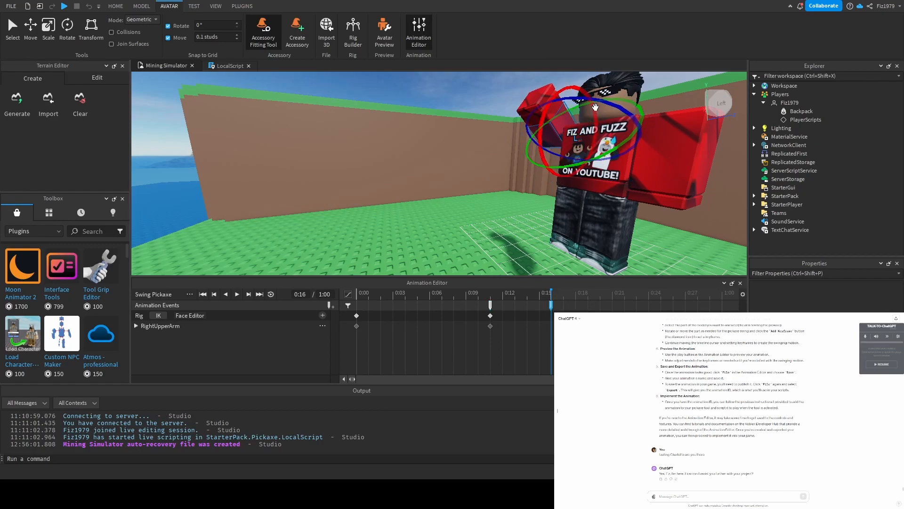
{"action": "scroll", "coordinate": [576, 142], "scroll_direction": "down", "scroll_amount": 2}
{"action": "scroll", "coordinate": [686, 152], "scroll_direction": "down", "scroll_amount": 3}
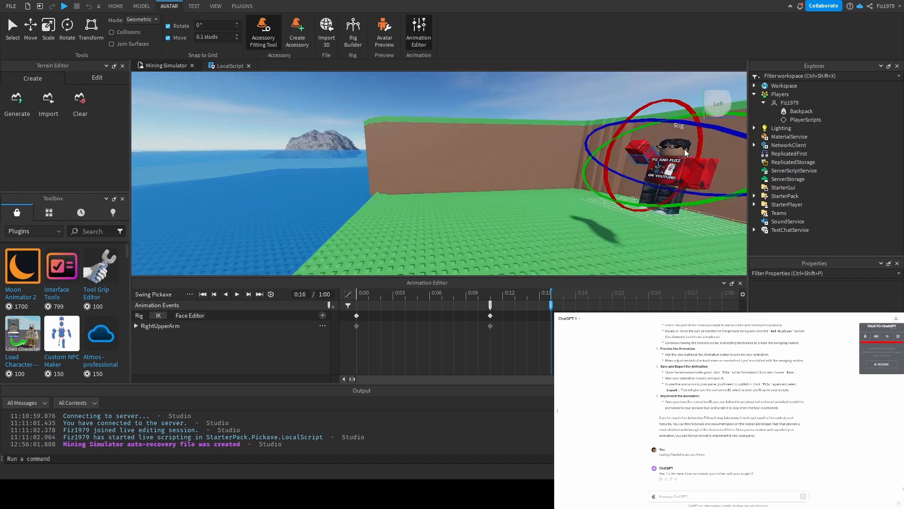
{"action": "mouse_move", "coordinate": [609, 141]}
{"action": "left_mouse_down"}
{"action": "mouse_move", "coordinate": [620, 143]}
{"action": "mouse_move", "coordinate": [633, 189]}
{"action": "left_mouse_up"}
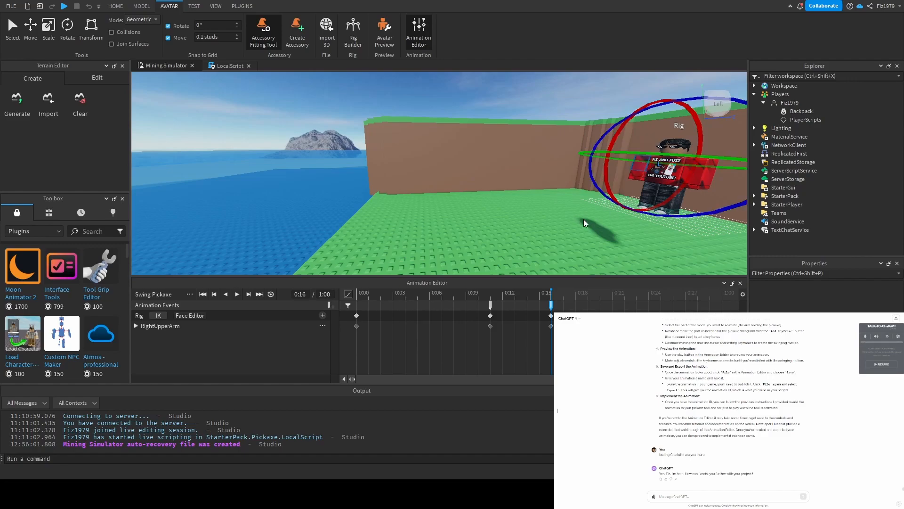
{"action": "left_click", "coordinate": [237, 295]}
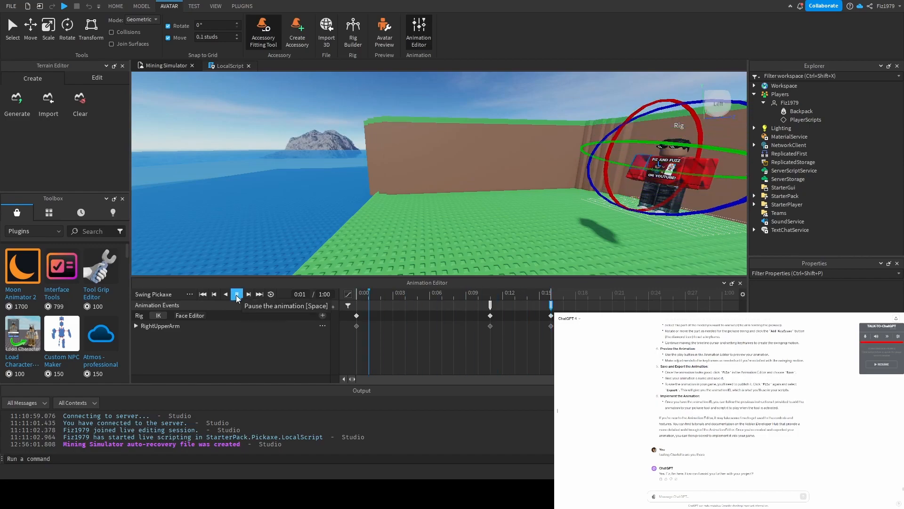
{"action": "left_click", "coordinate": [236, 295]}
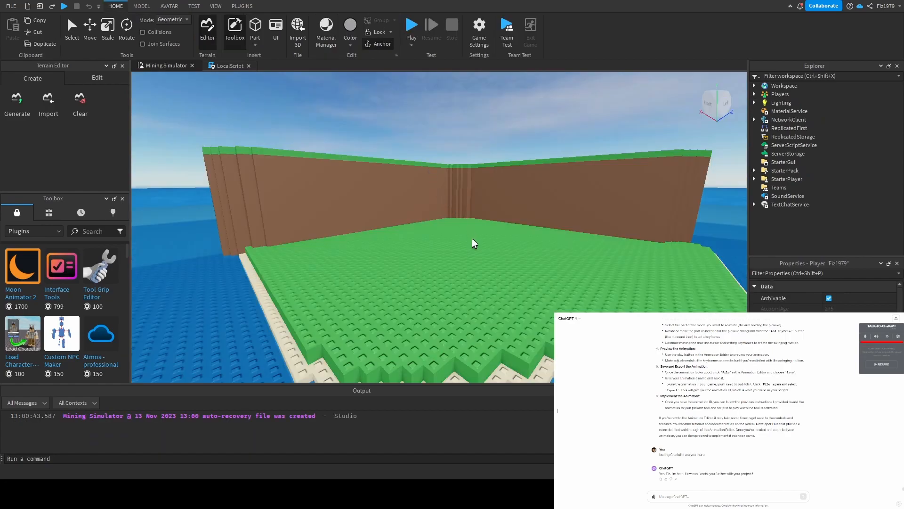
Reopen the Animation Editor for the Mining Simulator place
{"action": "right_click_drag", "start_coordinate": [472, 242], "coordinate": [389, 230]}
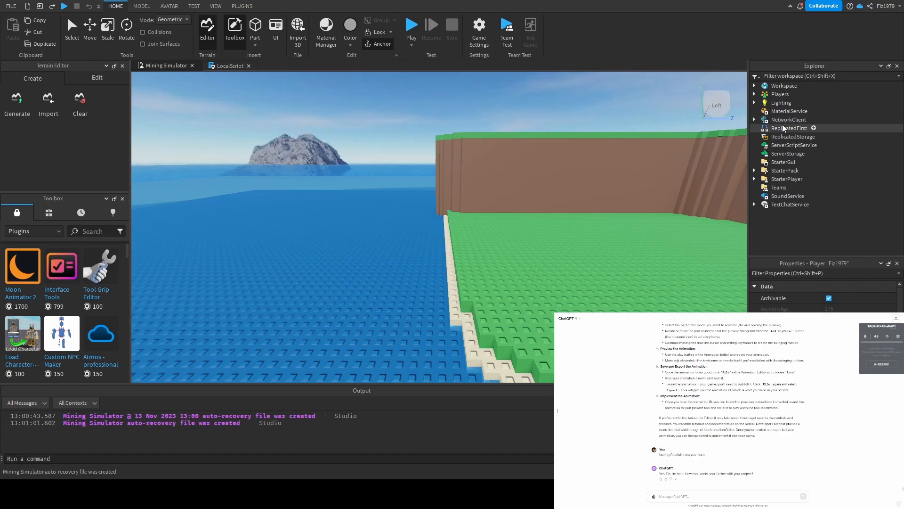
{"action": "left_click", "coordinate": [346, 167]}
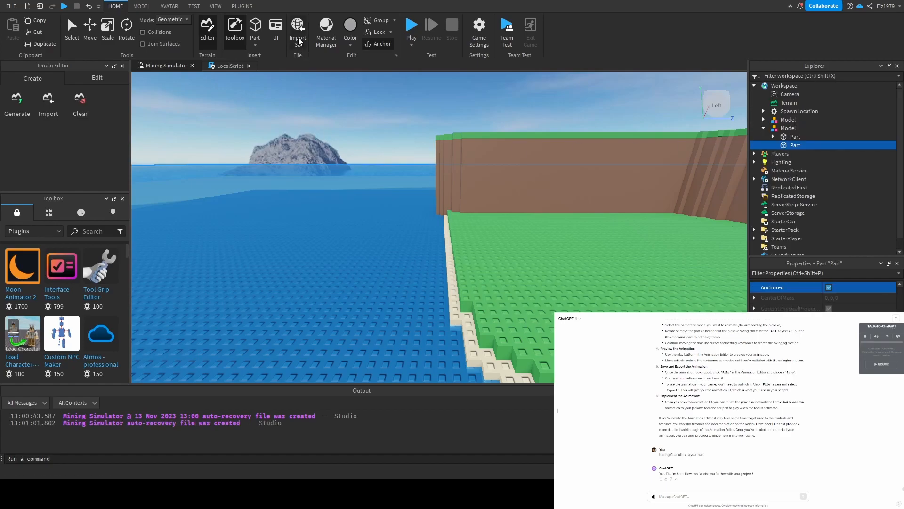
{"action": "left_click", "coordinate": [411, 28]}
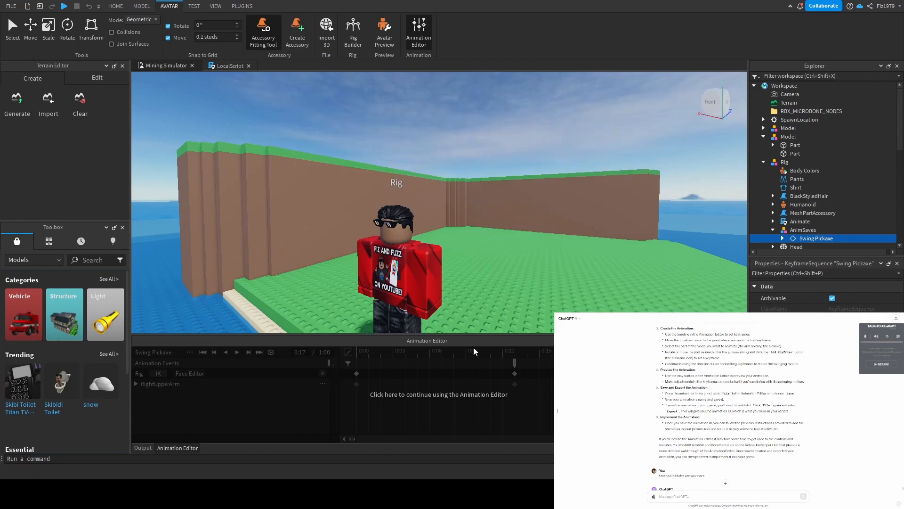
Show My Animations in the Toolbox inventory and return to ChatGPT's steps for using the animation
{"action": "left_click", "coordinate": [48, 241]}
{"action": "left_click", "coordinate": [33, 259]}
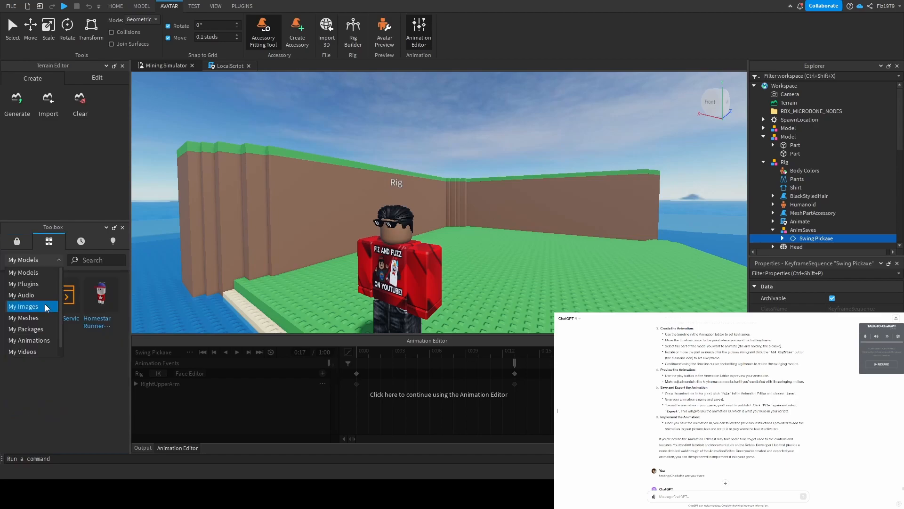
{"action": "left_click", "coordinate": [42, 332]}
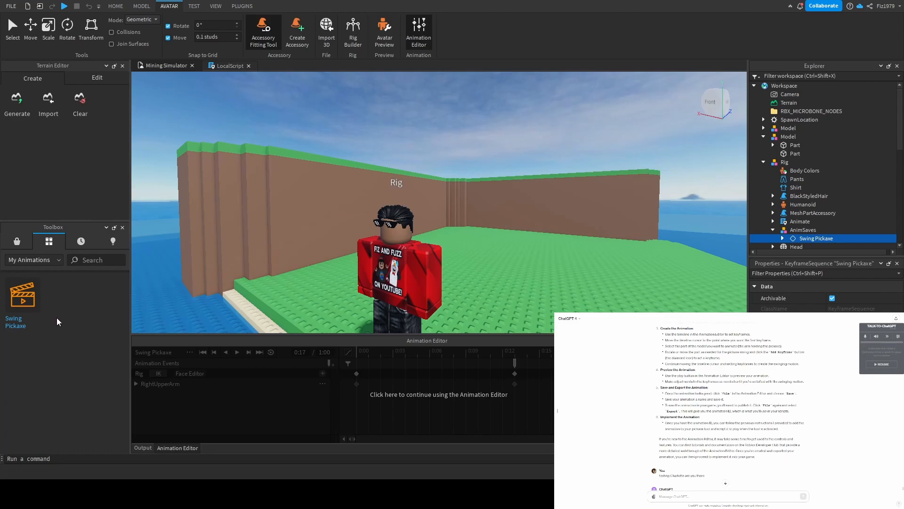
{"action": "scroll", "coordinate": [729, 405], "scroll_direction": "up", "scroll_amount": 10}
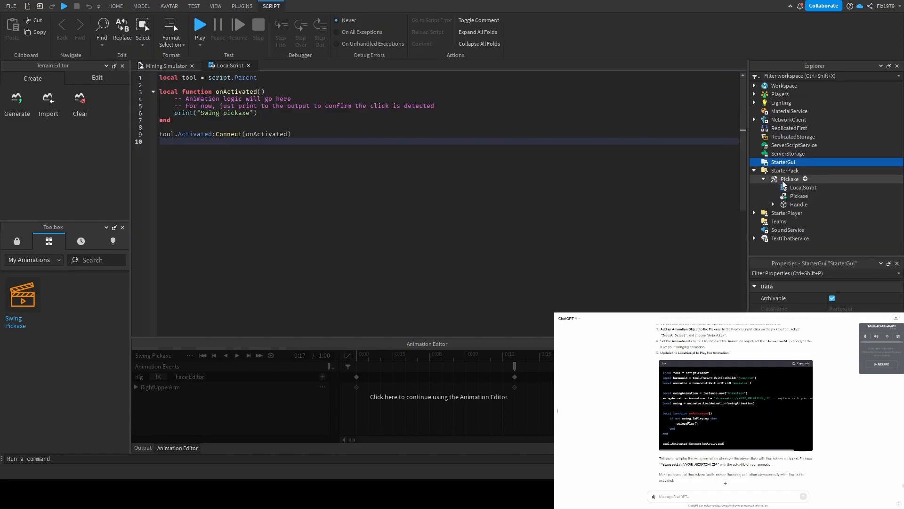
Rename the LocalScript inside the StarterPack's Pickaxe tool to PickaxeScript
{"action": "left_click", "coordinate": [794, 189]}
{"action": "left_click", "coordinate": [807, 189]}
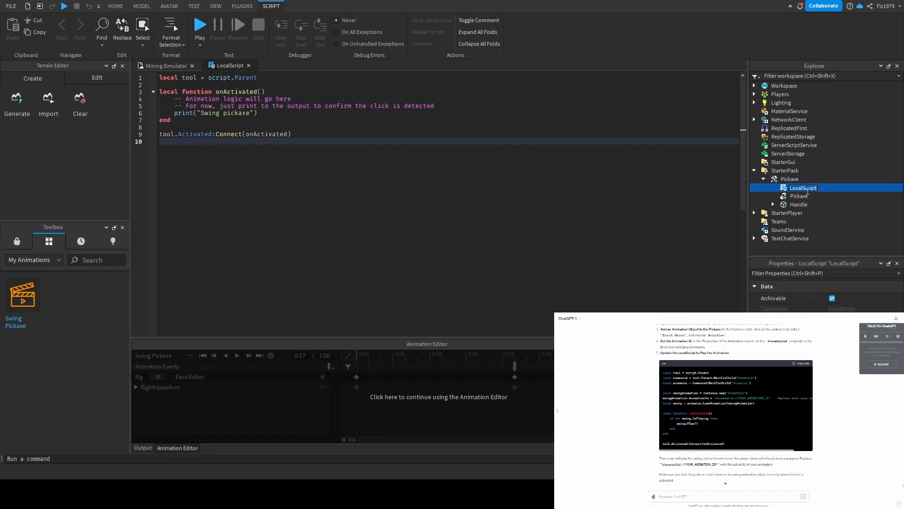
{"action": "type", "text": "PickaxeScript"}
{"action": "key", "text": "Return"}
{"action": "key", "text": "ctrl+a"}
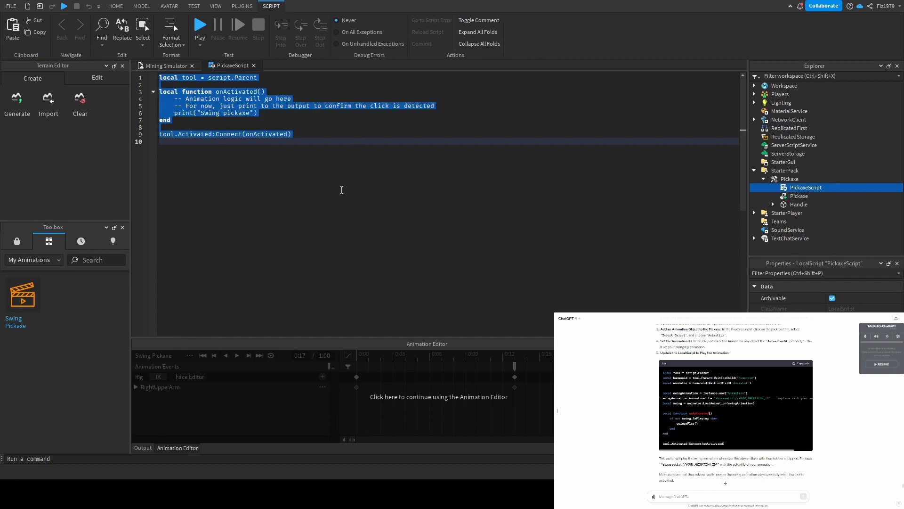
{"action": "type", "text": "local tool = script.Parent local humanoid = tool.Parent:WaitForChild(\"Humanoid\") local animator = humanoid:WaitForChild(\"Animator\")  local swingAnimation = Instance.new(\"Animation\") swingAnimation.AnimationId = \"rbxassetid://YOUR_ANIMATION_ID\" -- Replace with your animation ID local swing = animator:LoadAnimation(swingAnimation)  local function onActivated() \tif not swing.IsPlaying then \t\tswing:Play() \tend end  tool.Activated:Connect(onActivated)"}
{"action": "key", "text": "ctrl+s"}
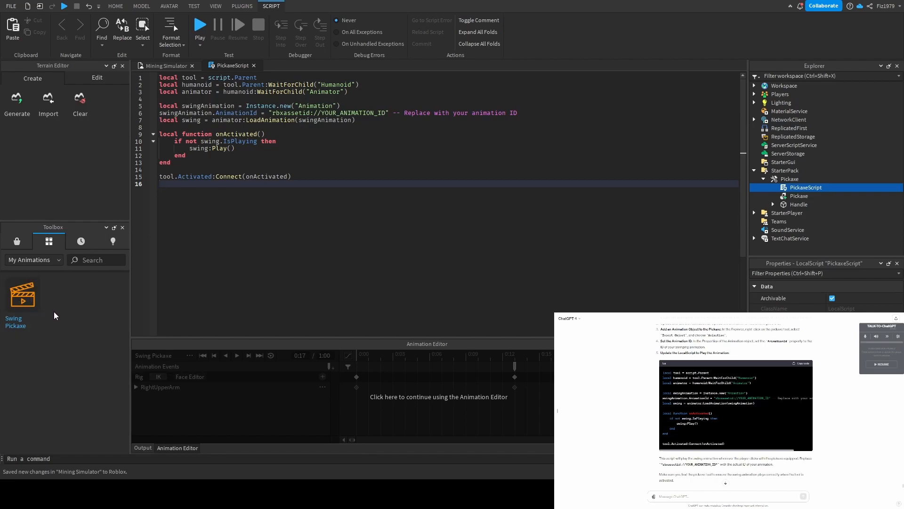
{"action": "left_click_drag", "start_coordinate": [388, 118], "coordinate": [274, 119]}
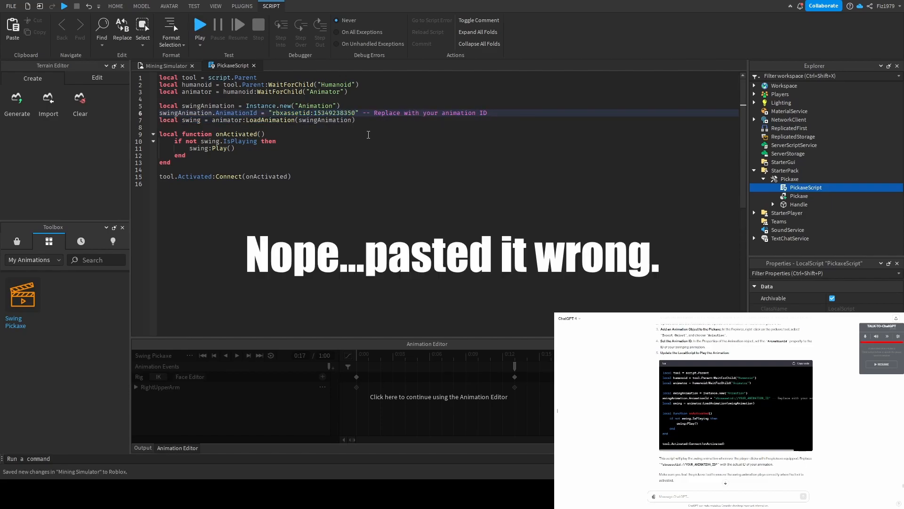
Playtest the place with the pickaxe equipped to check the swing animation, and end the test
{"action": "left_click", "coordinate": [199, 29]}
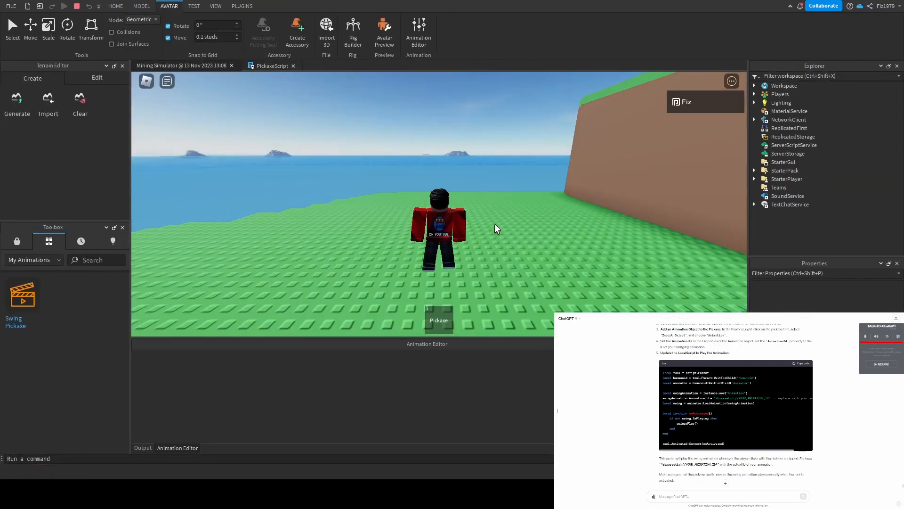
{"action": "right_click_drag", "start_coordinate": [493, 225], "coordinate": [493, 225]}
{"action": "key", "text": "1"}
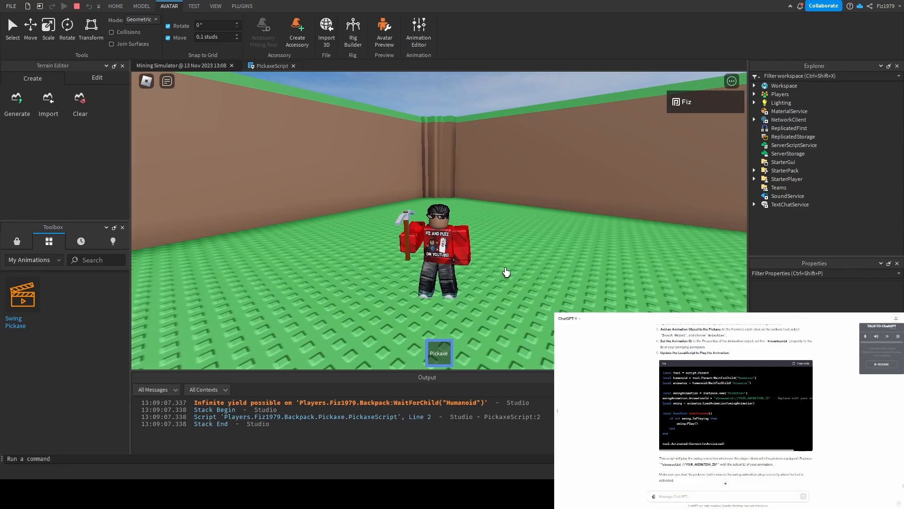
{"action": "right_click_drag", "start_coordinate": [505, 268], "coordinate": [505, 268]}
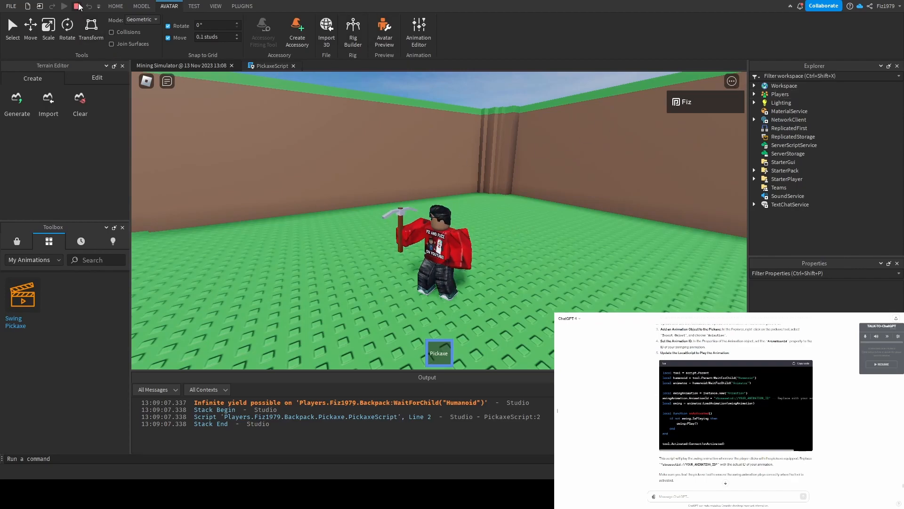
{"action": "key", "text": "shift+F5"}
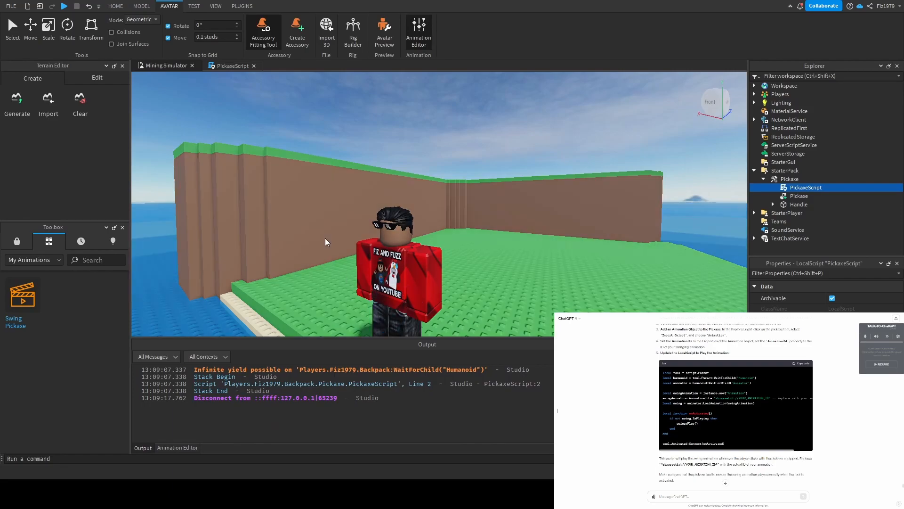
Copy the Infinite yield error about WaitForChild("Humanoid") from the Output and report it to ChatGPT as occurring after the animation ID was placed
{"action": "left_click", "coordinate": [232, 66]}
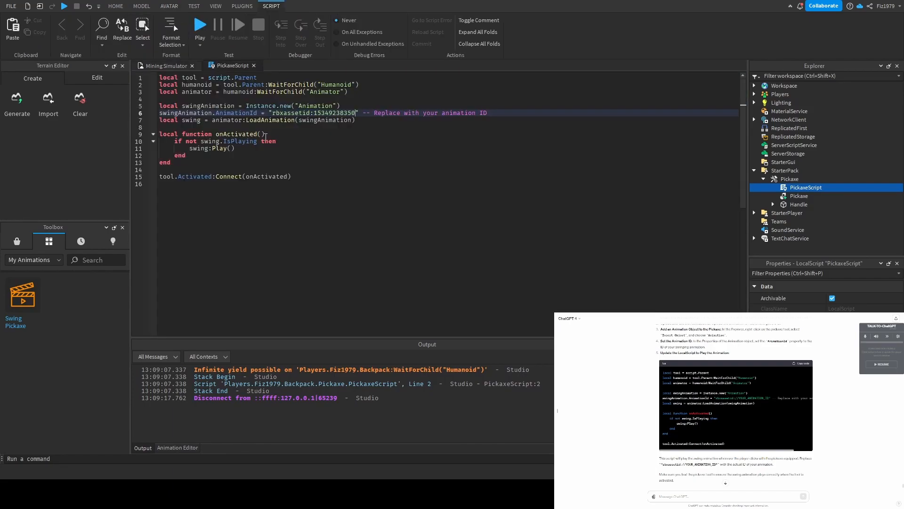
{"action": "key", "text": "ctrl+s"}
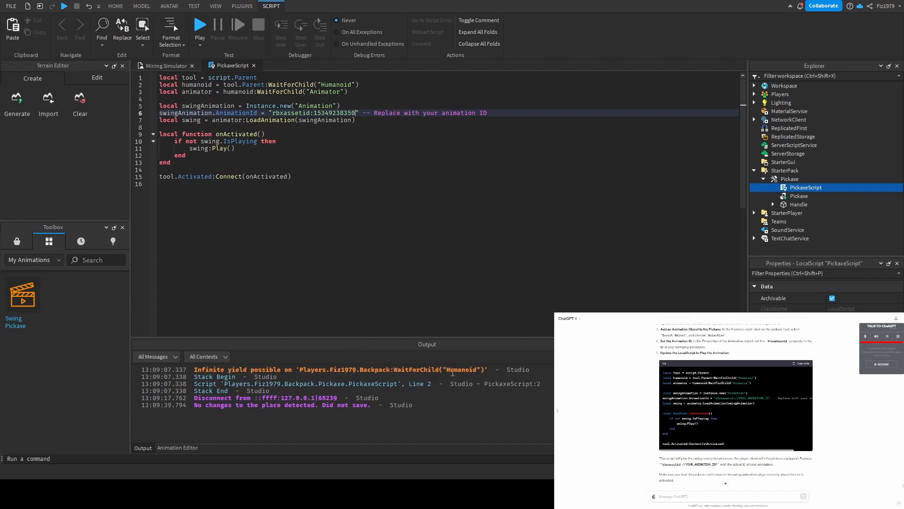
{"action": "left_click_drag", "start_coordinate": [488, 369], "coordinate": [196, 371]}
{"action": "key", "text": "ctrl+c"}
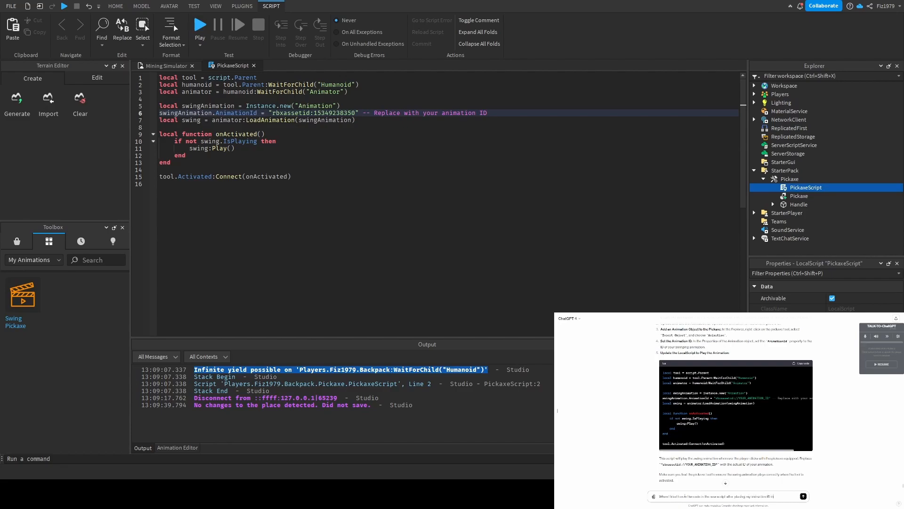
{"action": "type", "text": "error:"}
{"action": "key", "text": "ctrl+v"}
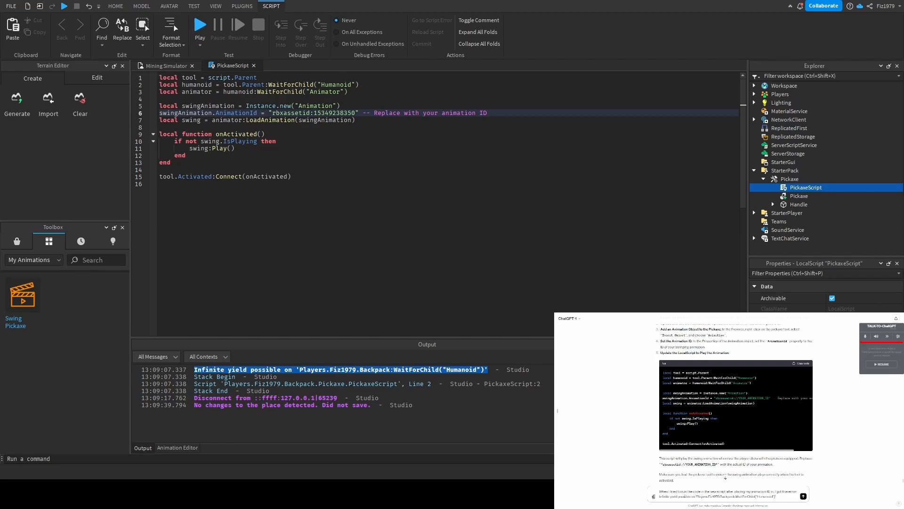
{"action": "key", "text": "Return"}
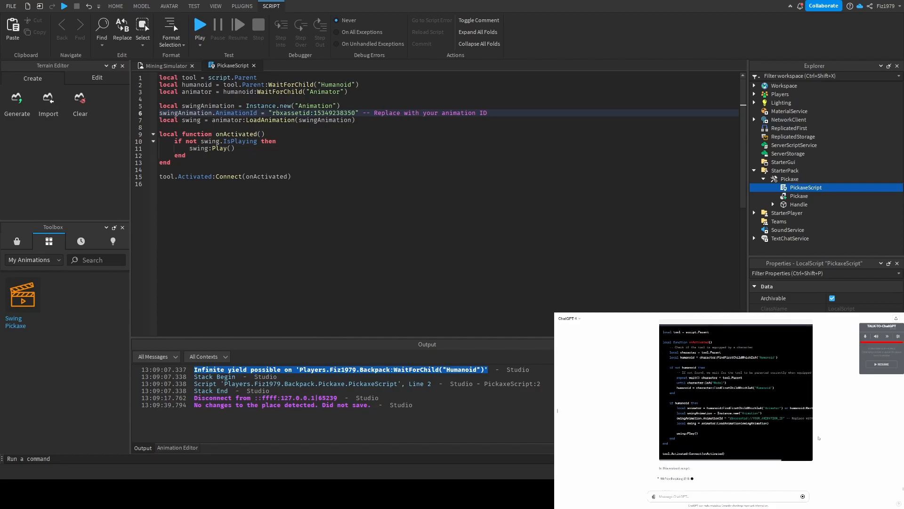
Replace all of PickaxeScript's code with ChatGPT's revised version that finds the Humanoid inside onActivated, and save the place
{"action": "scroll", "coordinate": [818, 438], "scroll_direction": "up", "scroll_amount": 5}
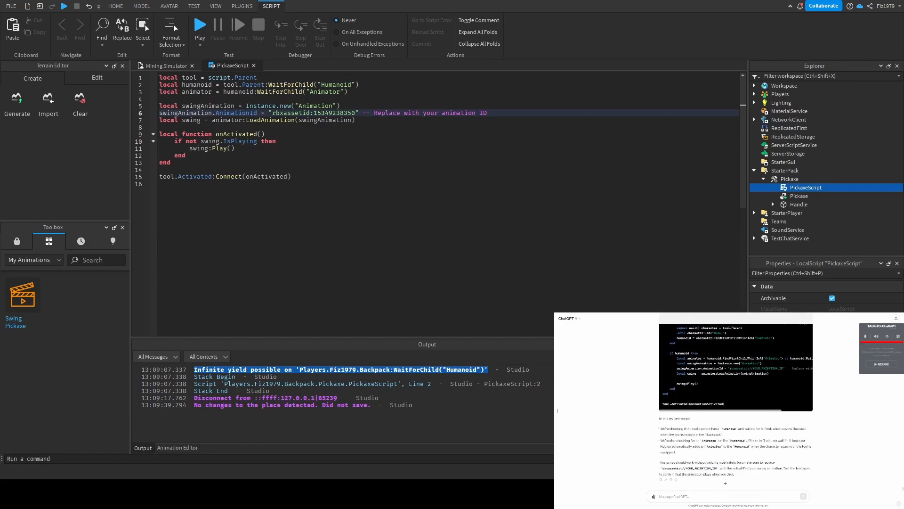
{"action": "left_click", "coordinate": [413, 242]}
{"action": "key", "text": "ctrl+a"}
{"action": "type", "text": "local tool = script.Parent  local function onActivated()     -- Check if the tool is equipped by a character     local character = tool.Parent     local humanoid = character:FindFirstChildWhichIsA('Humanoid')      if not humanoid then         -- If not found, we wait for the tool to be parented correctly when equipped         repeat wait() character = tool.Parent         until character:IsA(\"Model\")         humanoid = character:FindFirstChildWhichIsA('Humanoid')     end      if humanoid then         local animator = humanoid:FindFirstChildWhichIsA(\"Animator\") or humanoid:WaitForChild(\"Animator\")         local swingAnimation = Instance.new(\"Animation\")         swingAnimation.AnimationId = \"rbxassetid://YOUR_ANIMATION_ID\" -- Replace with your animation ID         local swing = animator:LoadAnimation(swingAnimation)          swing:Play()     end end  tool.Activated:Connect(onActivated)"}
{"action": "key", "text": "ctrl+s"}
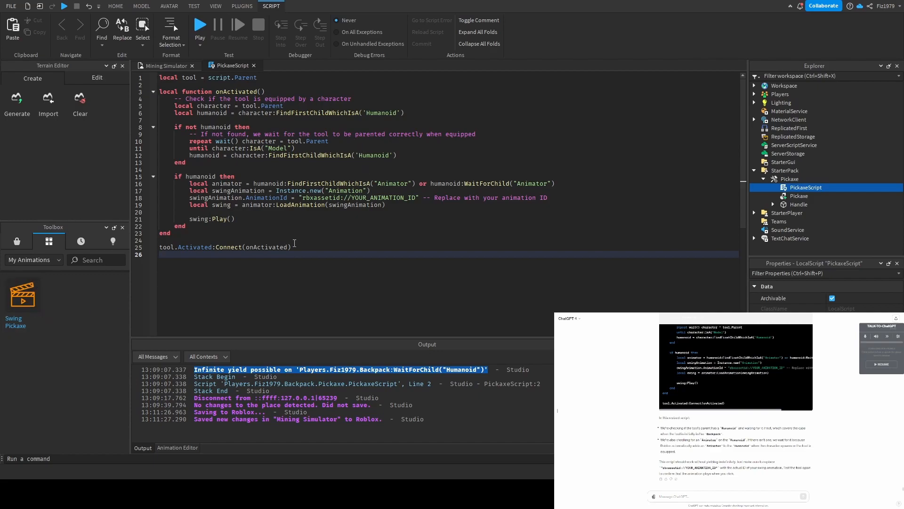
{"action": "left_click_drag", "start_coordinate": [415, 198], "coordinate": [351, 199]}
{"action": "key", "text": "ctrl+v"}
{"action": "key", "text": "ctrl+s"}
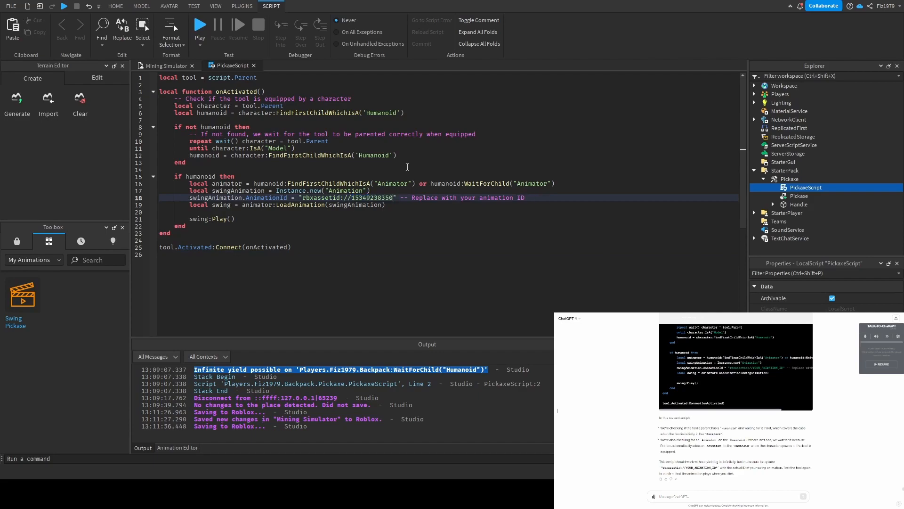
Playtest the revised script by equipping the pickaxe and viewing the character from the front, put the tool away and end the test
{"action": "left_click", "coordinate": [200, 26]}
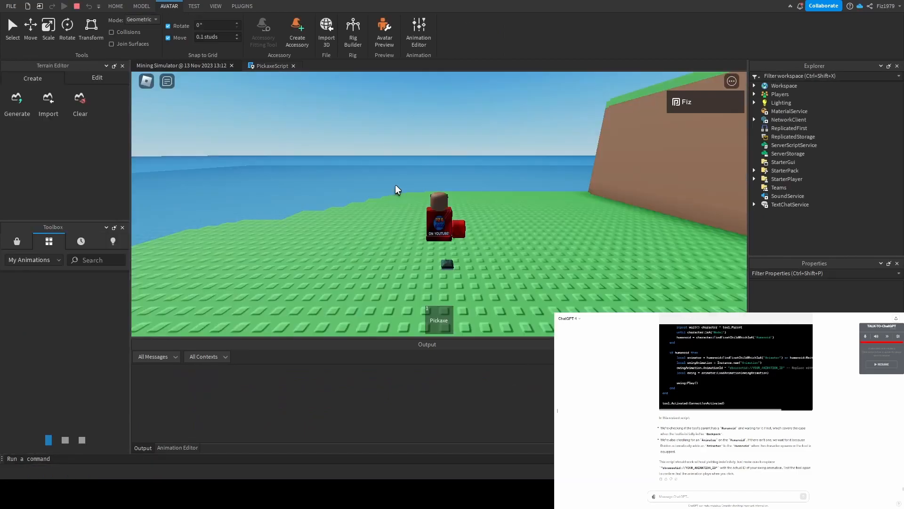
{"action": "right_click_drag", "start_coordinate": [408, 227], "coordinate": [400, 244]}
{"action": "key", "text": "1"}
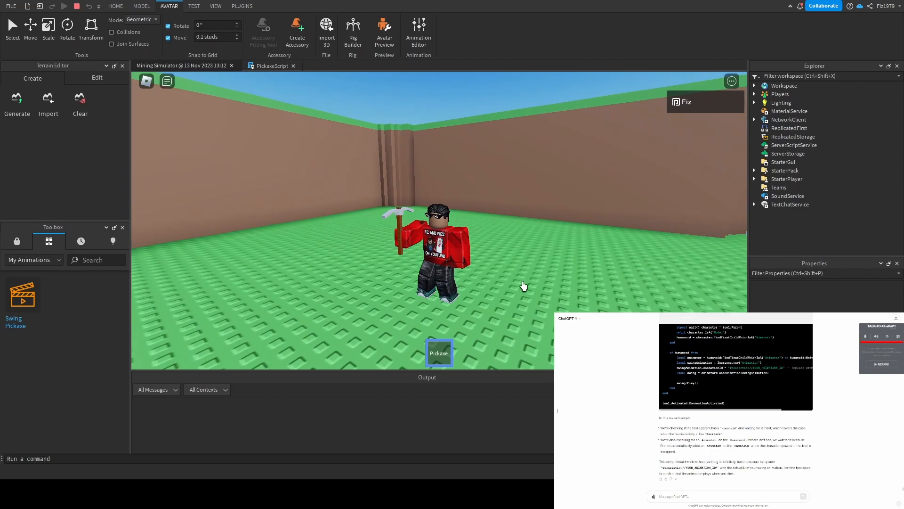
{"action": "right_click_drag", "start_coordinate": [524, 286], "coordinate": [521, 285]}
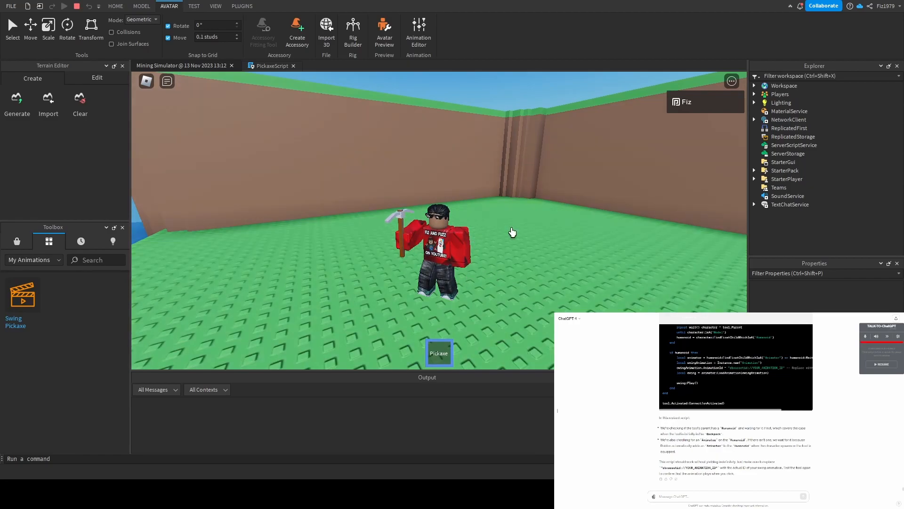
{"action": "key", "text": "1"}
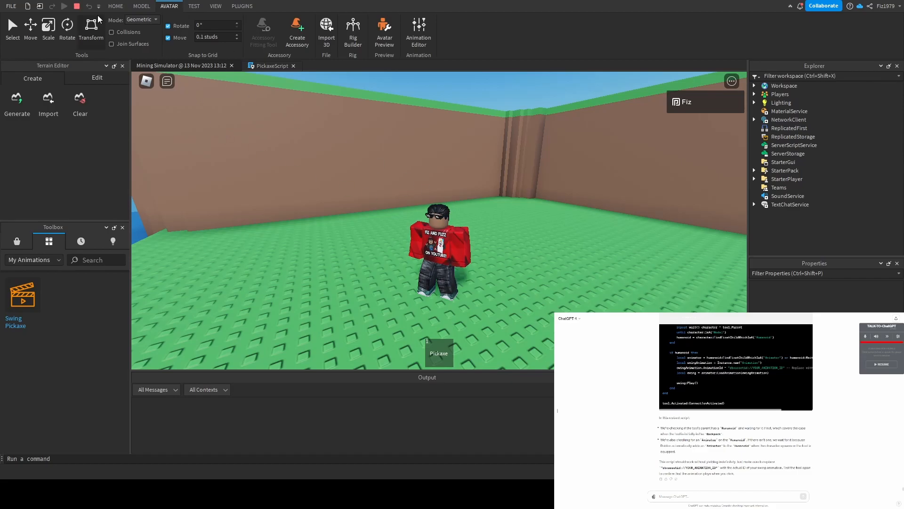
{"action": "left_click", "coordinate": [76, 6]}
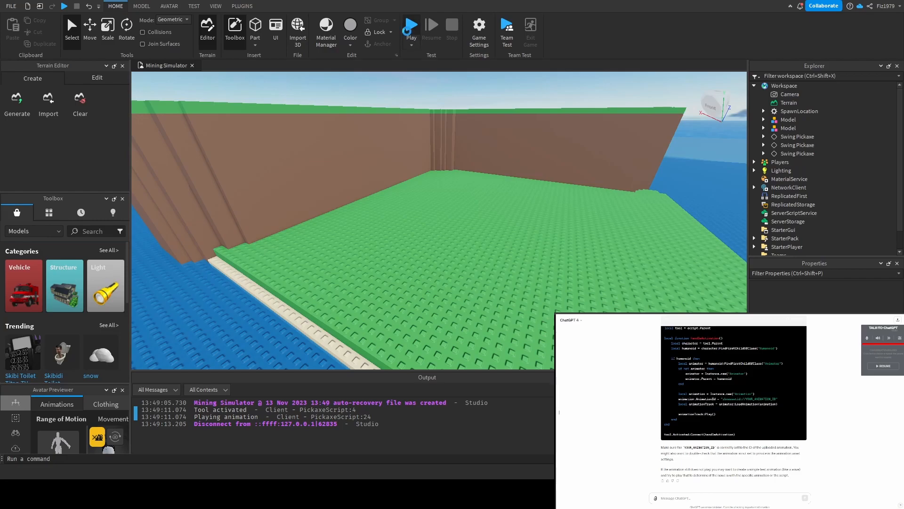
Run a playtest, equip the pickaxe and swing it repeatedly to see how the animation responds to rapid use, and stop the test
{"action": "left_click", "coordinate": [411, 27]}
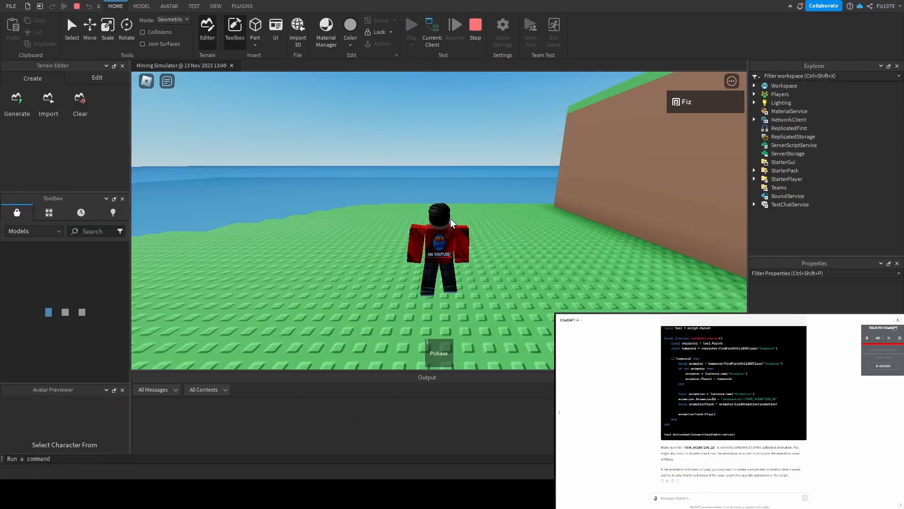
{"action": "key", "text": "1"}
{"action": "left_click", "coordinate": [439, 233]}
{"action": "left_click", "coordinate": [439, 233]}
{"action": "left_click", "coordinate": [439, 233]}
{"action": "left_click", "coordinate": [439, 232]}
{"action": "left_click", "coordinate": [438, 233]}
{"action": "left_click", "coordinate": [439, 233]}
{"action": "left_click", "coordinate": [439, 232]}
{"action": "left_click", "coordinate": [498, 255]}
{"action": "left_click", "coordinate": [497, 256]}
{"action": "left_click", "coordinate": [498, 256]}
{"action": "left_click", "coordinate": [498, 256]}
{"action": "left_click", "coordinate": [497, 255]}
{"action": "left_click", "coordinate": [496, 256]}
{"action": "left_click", "coordinate": [496, 256]}
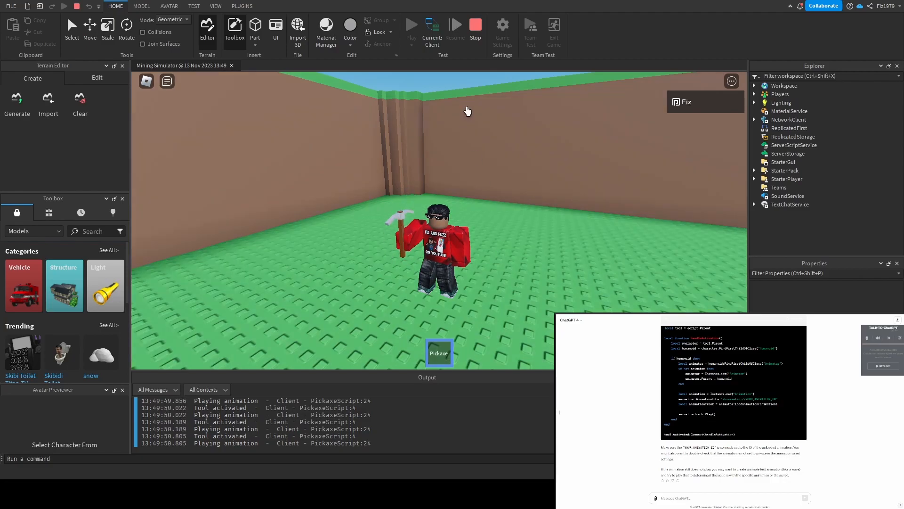
{"action": "left_click", "coordinate": [474, 33]}
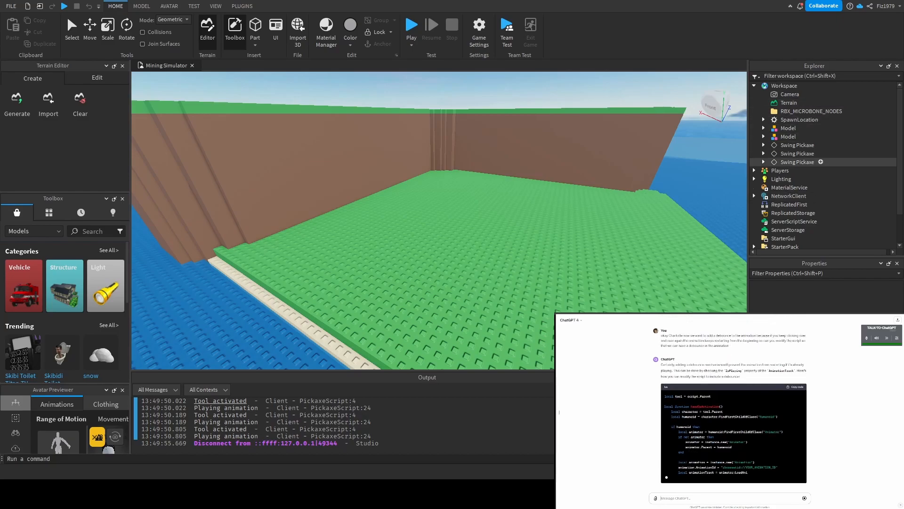
Examine the contents of each of the three Swing Pickaxe keyframe sequences in the Workspace
{"action": "scroll", "coordinate": [786, 97], "scroll_direction": "down", "scroll_amount": 2}
{"action": "left_click", "coordinate": [785, 93]}
{"action": "left_click", "coordinate": [787, 100]}
{"action": "scroll", "coordinate": [789, 132], "scroll_direction": "up", "scroll_amount": 1}
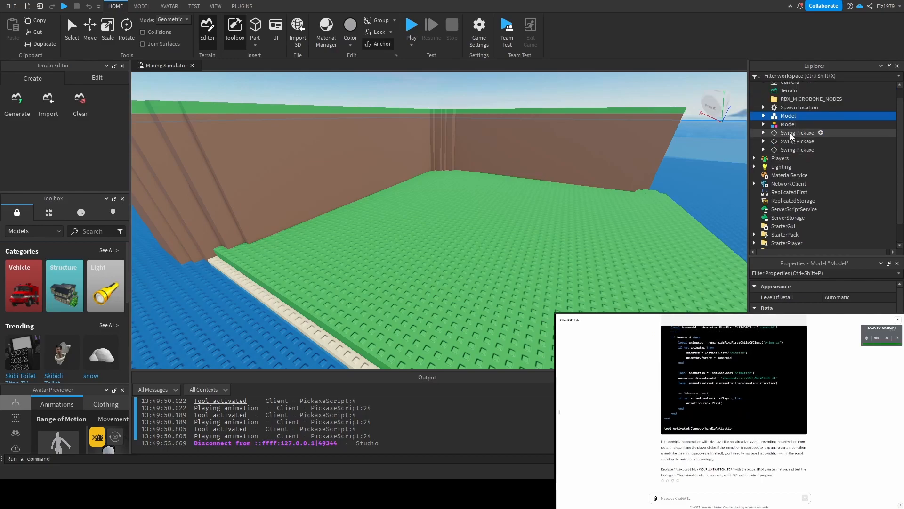
{"action": "left_click", "coordinate": [795, 133]}
{"action": "left_click", "coordinate": [763, 133]}
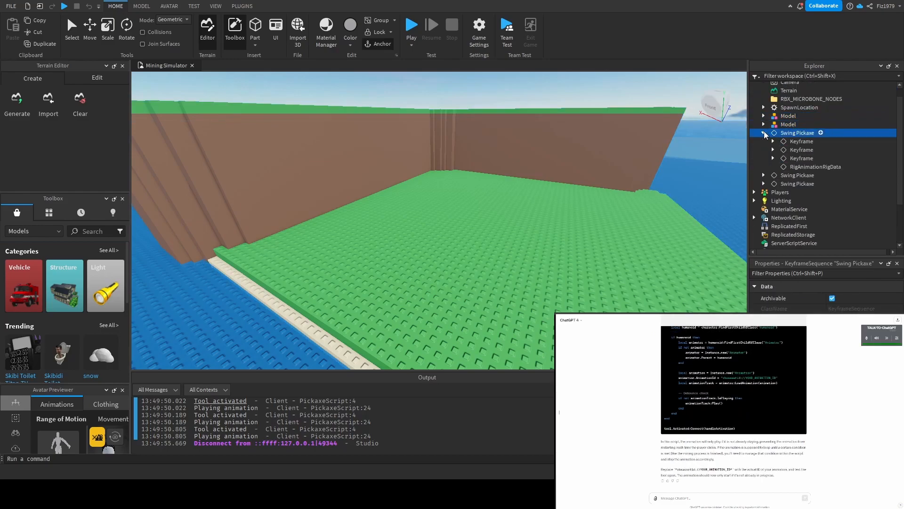
{"action": "left_click", "coordinate": [763, 133]}
{"action": "left_click", "coordinate": [763, 141]}
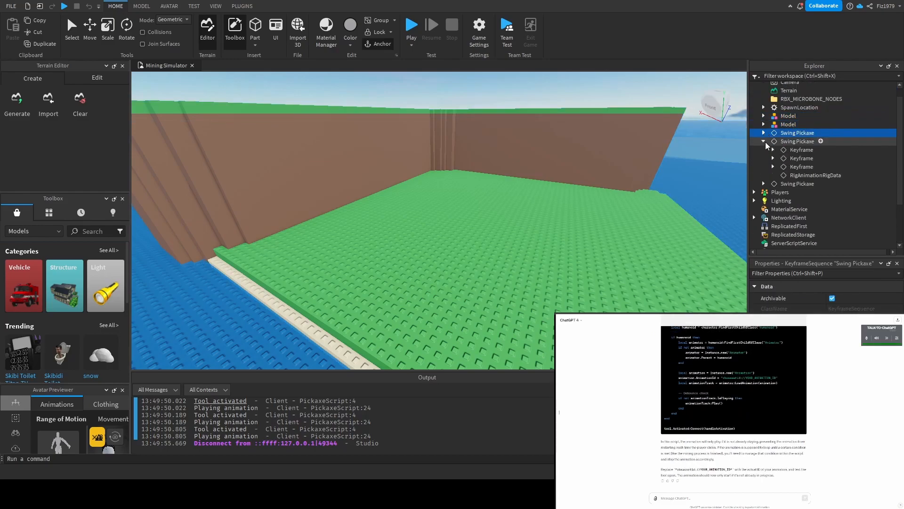
{"action": "left_click", "coordinate": [764, 142]}
{"action": "left_click", "coordinate": [764, 149]}
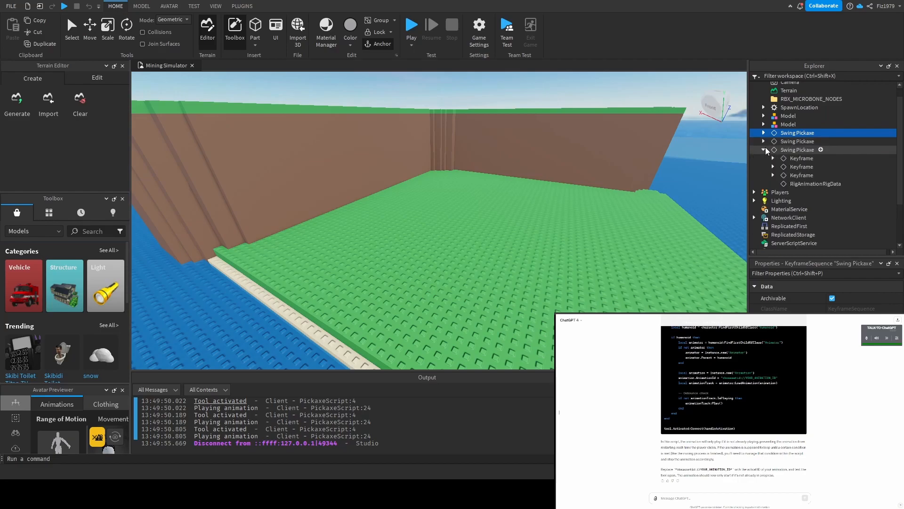
{"action": "left_click", "coordinate": [764, 149]}
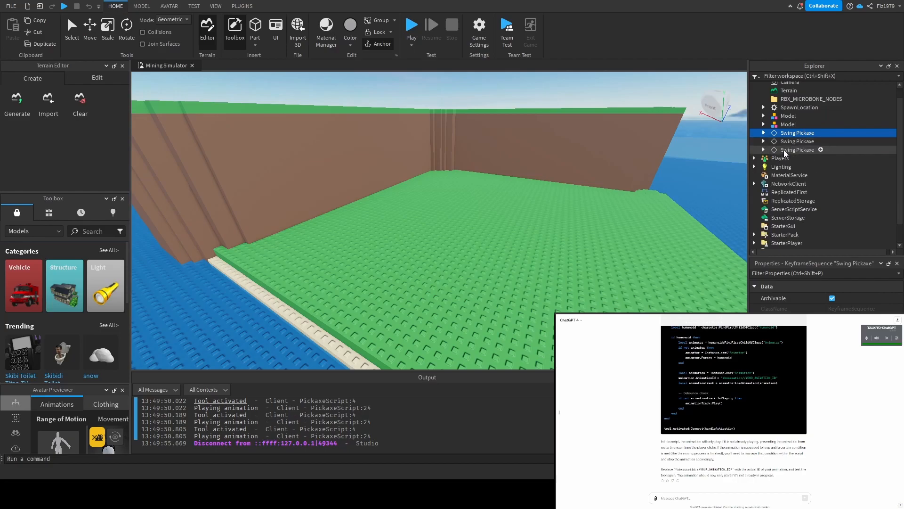
{"action": "left_click", "coordinate": [785, 152]}
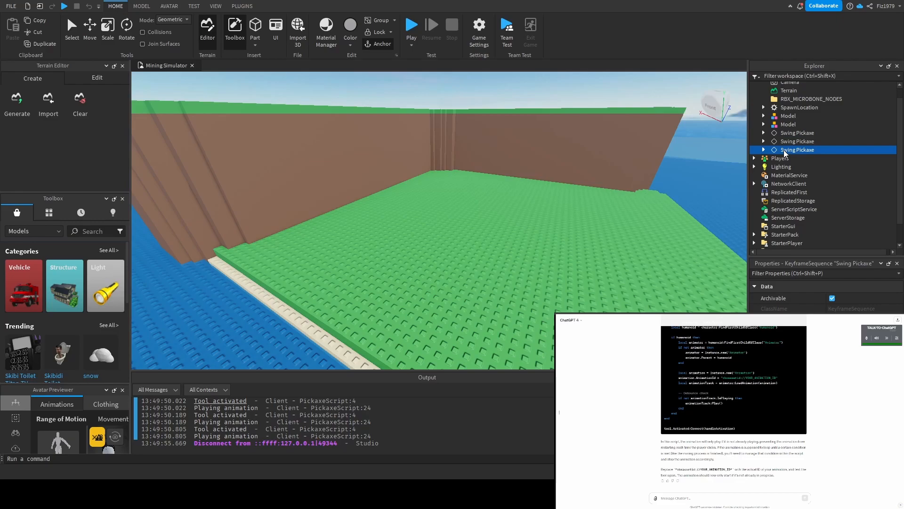
{"action": "left_click", "coordinate": [785, 152]}
{"action": "left_click", "coordinate": [784, 159]}
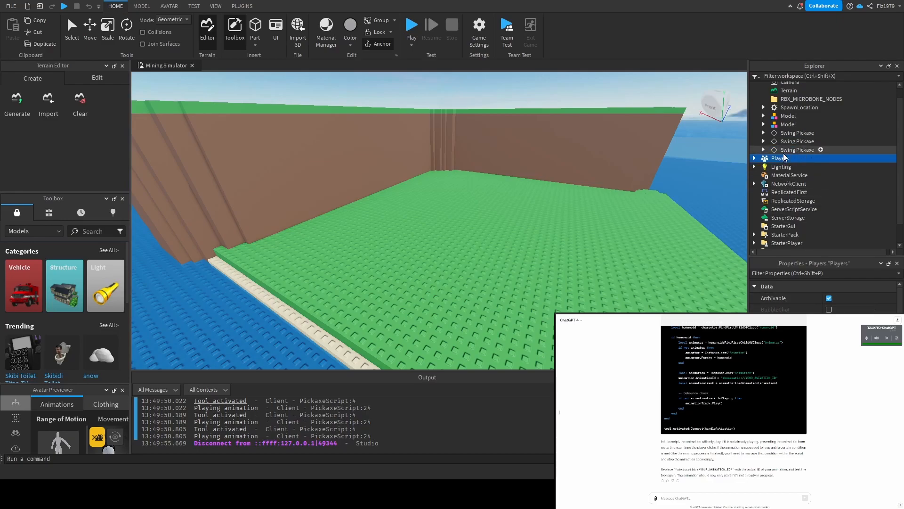
{"action": "left_click", "coordinate": [784, 151]}
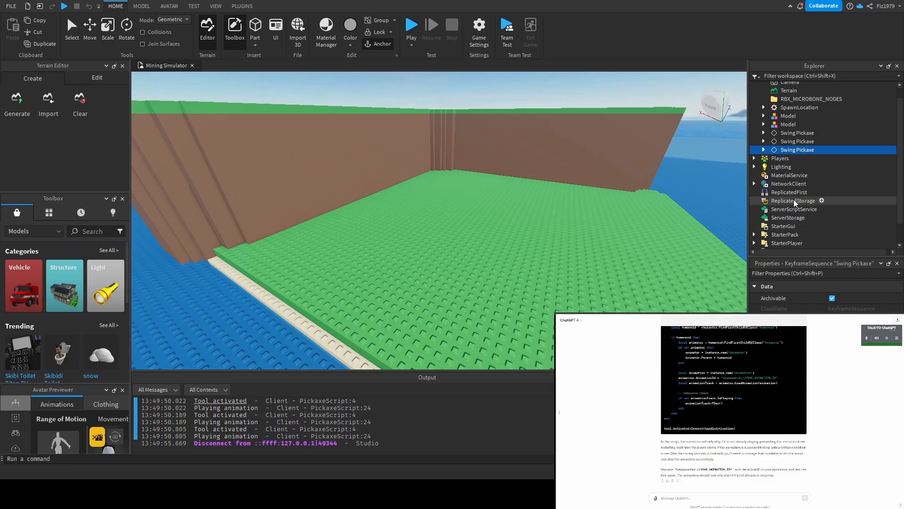
Open PickaxeScript from the Pickaxe tool in StarterPack and delete the three Swing Pickaxe keyframe sequences from the Workspace
{"action": "scroll", "coordinate": [788, 199], "scroll_direction": "down", "scroll_amount": 1}
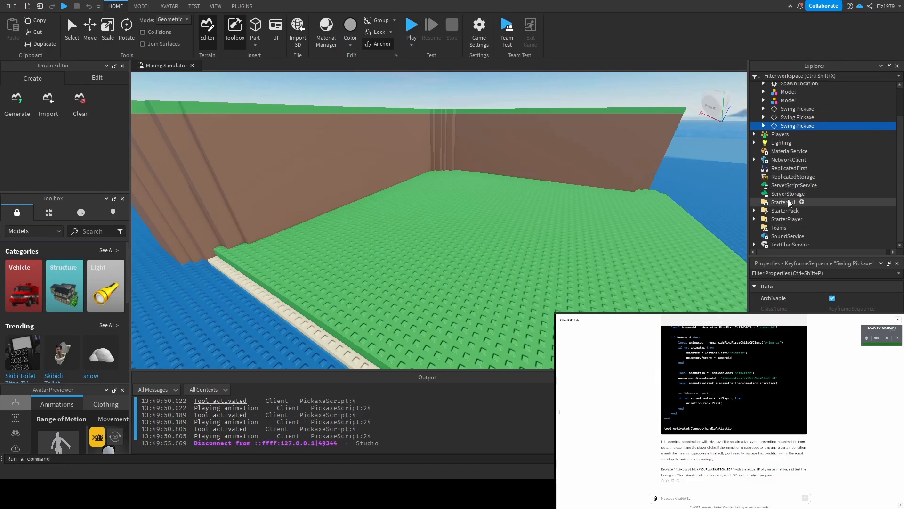
{"action": "left_click", "coordinate": [754, 211]}
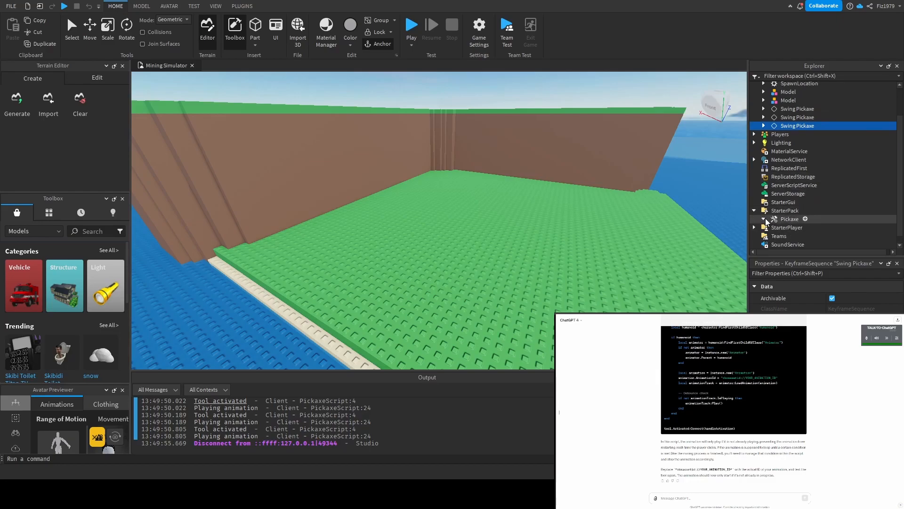
{"action": "left_click", "coordinate": [763, 219]}
{"action": "scroll", "coordinate": [782, 224], "scroll_direction": "down", "scroll_amount": 1}
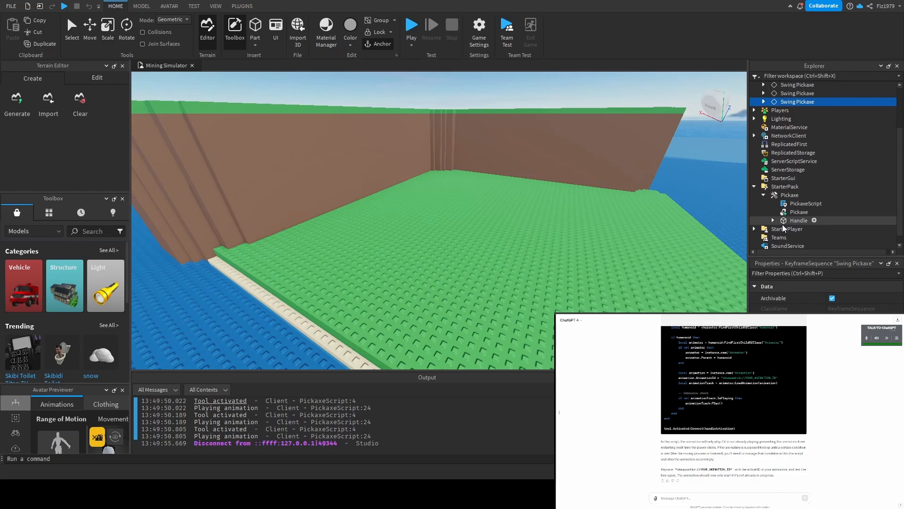
{"action": "left_click", "coordinate": [799, 203]}
{"action": "double_click", "coordinate": [800, 203]}
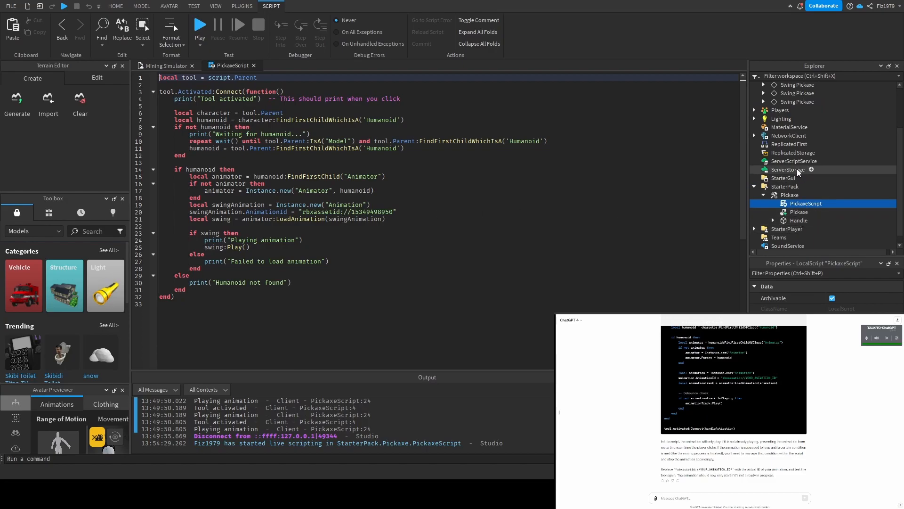
{"action": "left_click", "coordinate": [796, 85]}
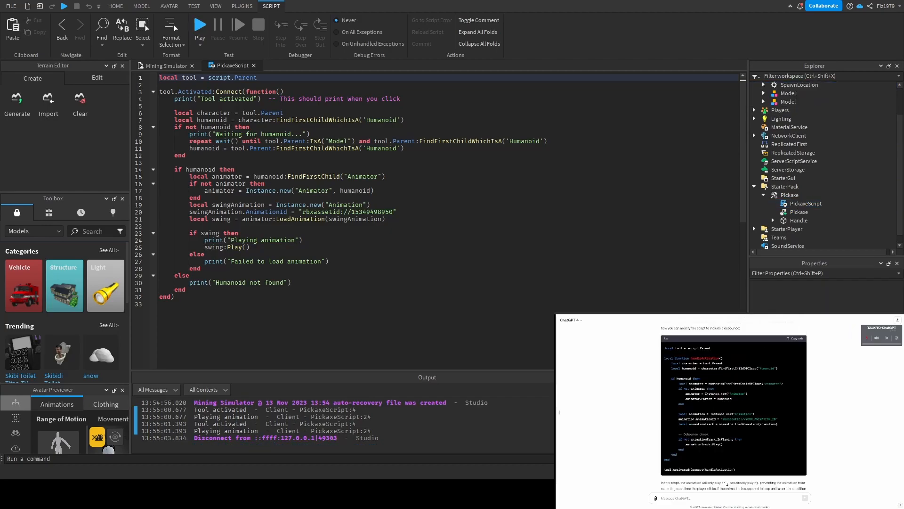
{"action": "left_click", "coordinate": [796, 338]}
{"action": "left_click", "coordinate": [429, 298]}
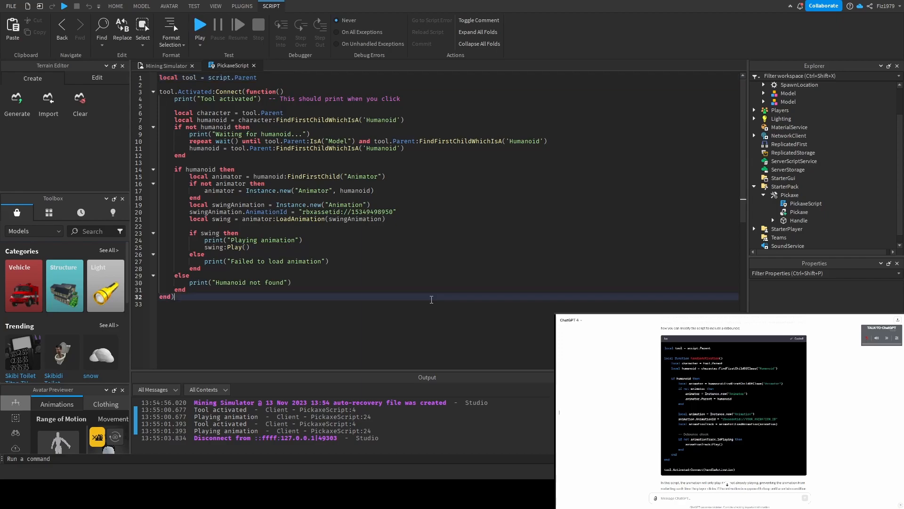
{"action": "key", "text": "ctrl+a"}
{"action": "key", "text": "ctrl+v"}
{"action": "left_click", "coordinate": [379, 222]}
Playtest the IsPlaying debounce by equipping the pickaxe, viewing the character from the front and swinging, and end the test
{"action": "left_click", "coordinate": [200, 26]}
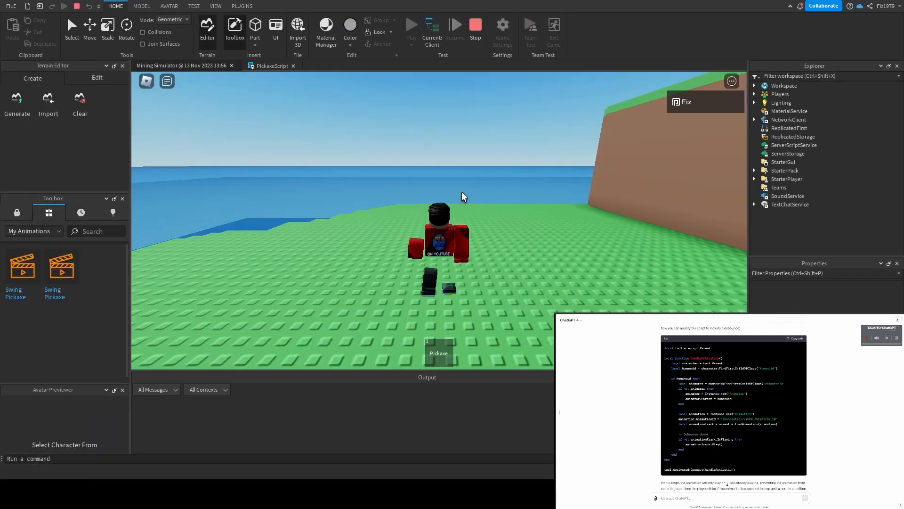
{"action": "right_click_drag", "start_coordinate": [487, 206], "coordinate": [487, 206]}
{"action": "key", "text": "1"}
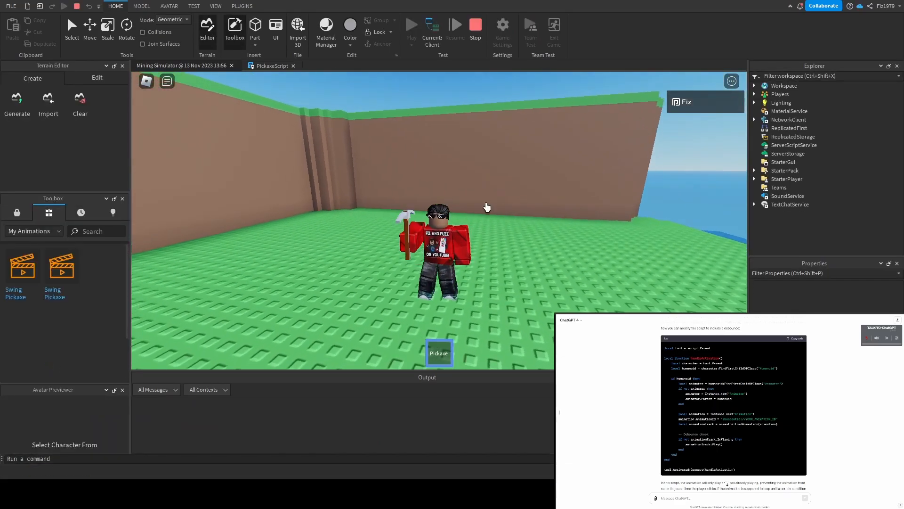
{"action": "left_click", "coordinate": [492, 229]}
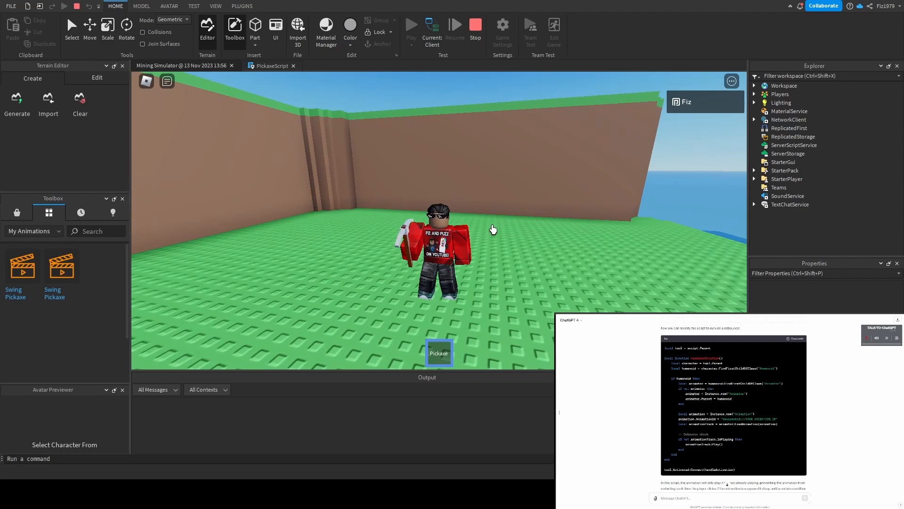
{"action": "key", "text": "shift+F5"}
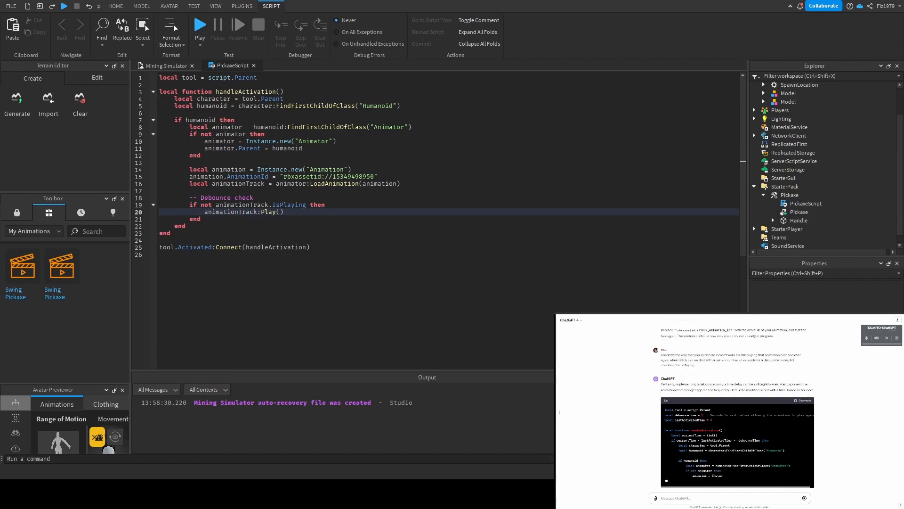
Replace the whole PickaxeScript code with ChatGPT's time-based debounce version, which uses a debounceTime of 1, and save the place
{"action": "left_click", "coordinate": [805, 372]}
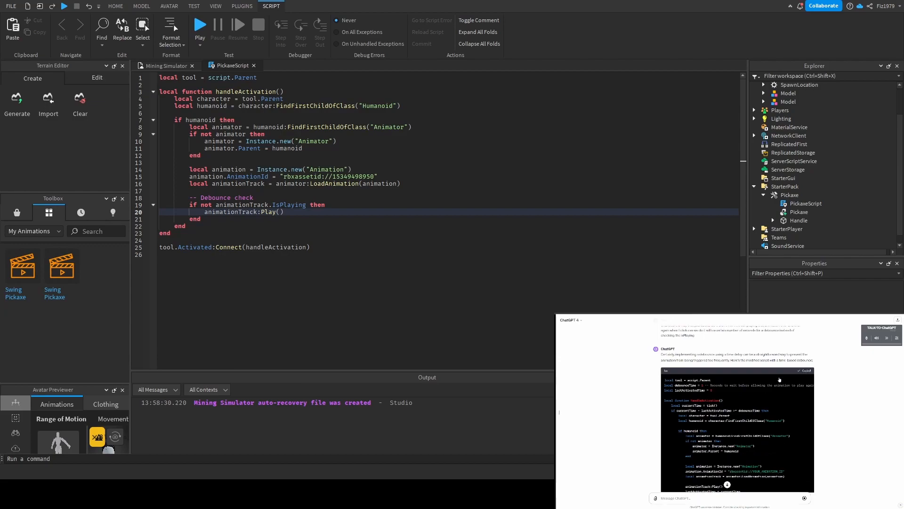
{"action": "scroll", "coordinate": [809, 430], "scroll_direction": "down", "scroll_amount": 3}
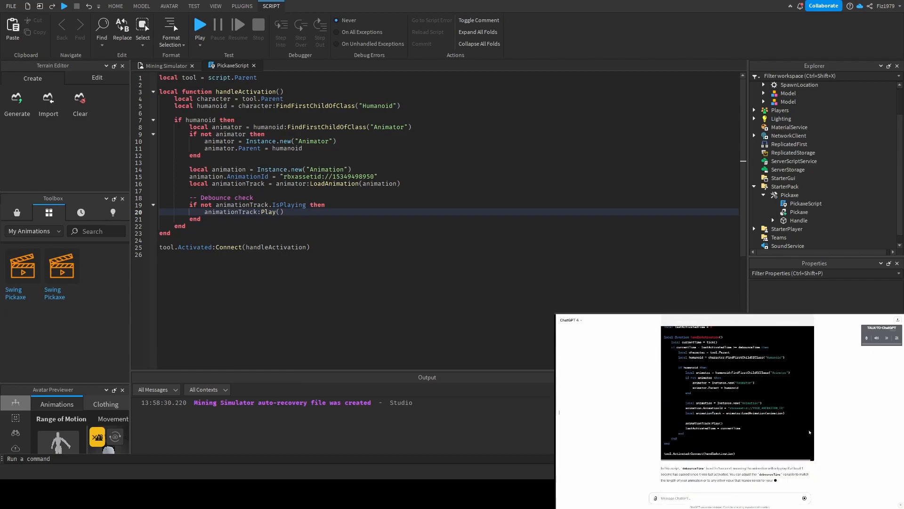
{"action": "left_click", "coordinate": [374, 272]}
{"action": "key", "text": "ctrl+a"}
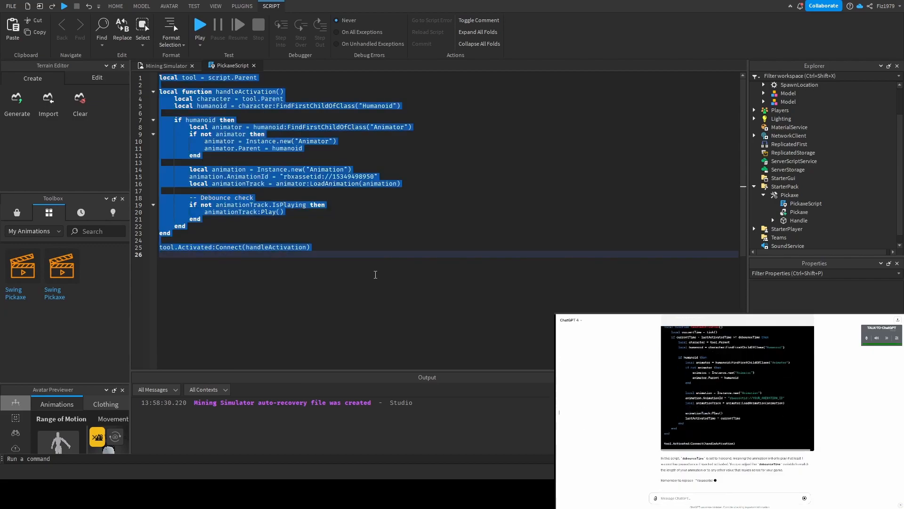
{"action": "key", "text": "ctrl+v"}
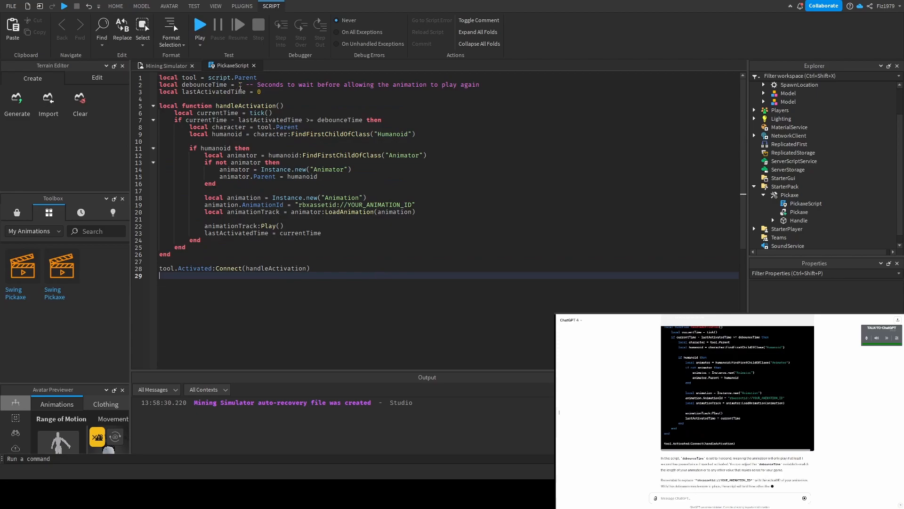
{"action": "left_click", "coordinate": [345, 104]}
{"action": "key", "text": "ctrl+s"}
{"action": "left_click", "coordinate": [205, 31]}
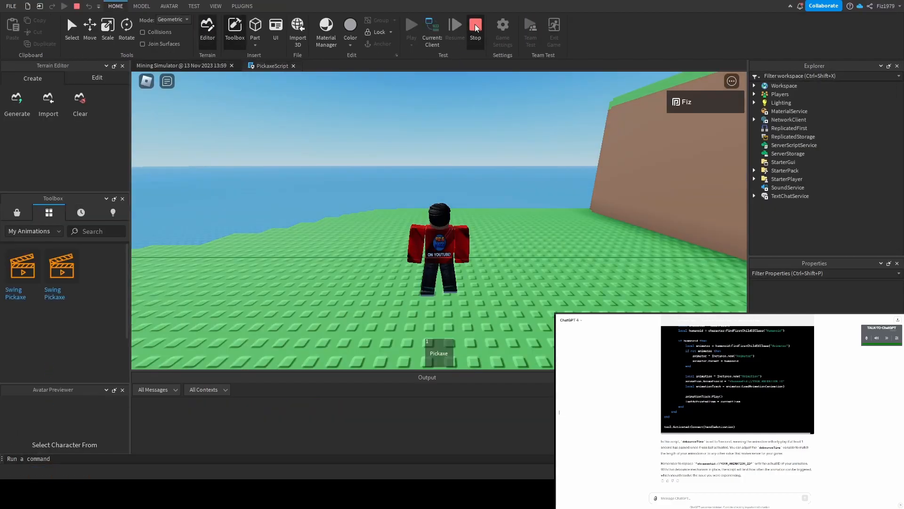
{"action": "left_click", "coordinate": [475, 29]}
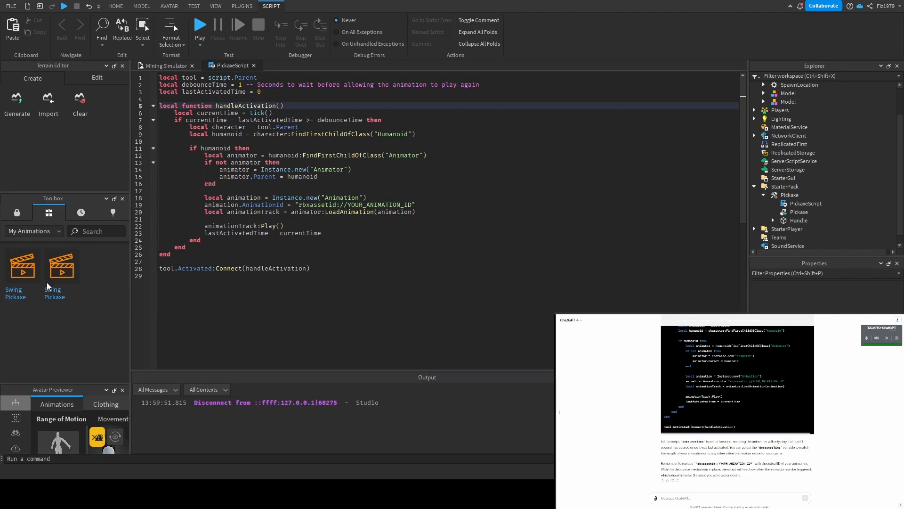
{"action": "left_click_drag", "start_coordinate": [414, 204], "coordinate": [348, 205]}
{"action": "key", "text": "ctrl+v"}
{"action": "key", "text": "ctrl+s"}
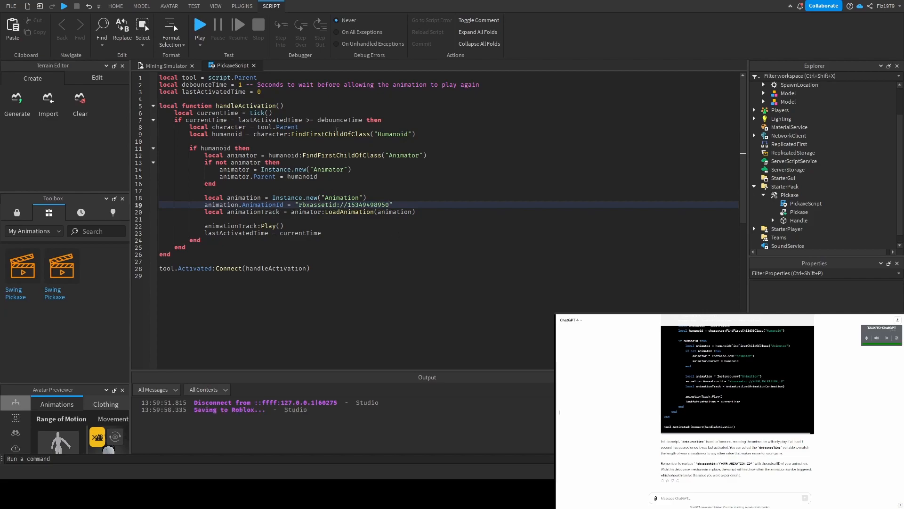
Playtest the time-based debounce by equipping the pickaxe and swinging it with the character viewed from the front
{"action": "left_click", "coordinate": [199, 28]}
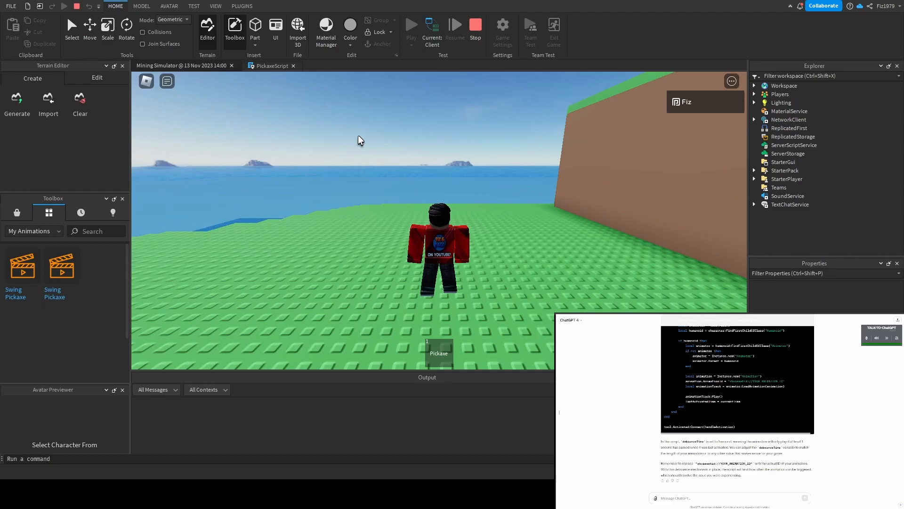
{"action": "right_click_drag", "start_coordinate": [373, 179], "coordinate": [373, 179]}
{"action": "key", "text": "1"}
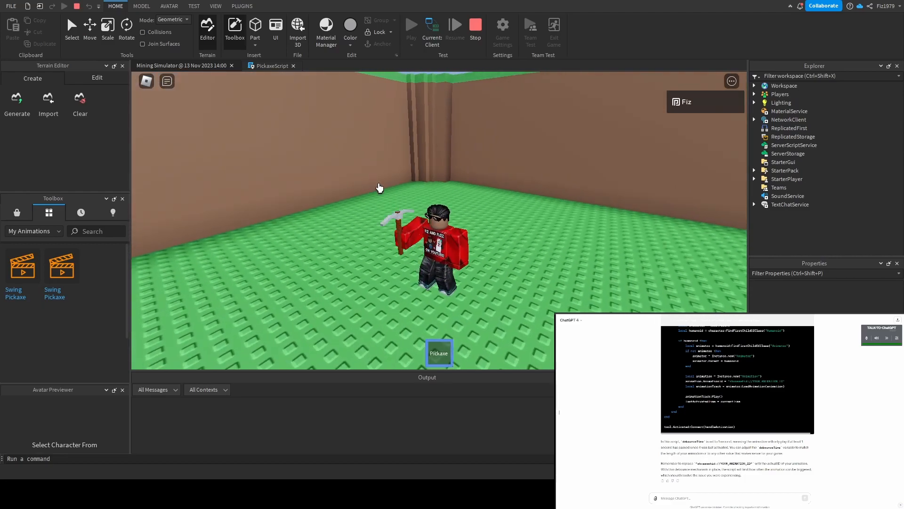
{"action": "left_click", "coordinate": [446, 218]}
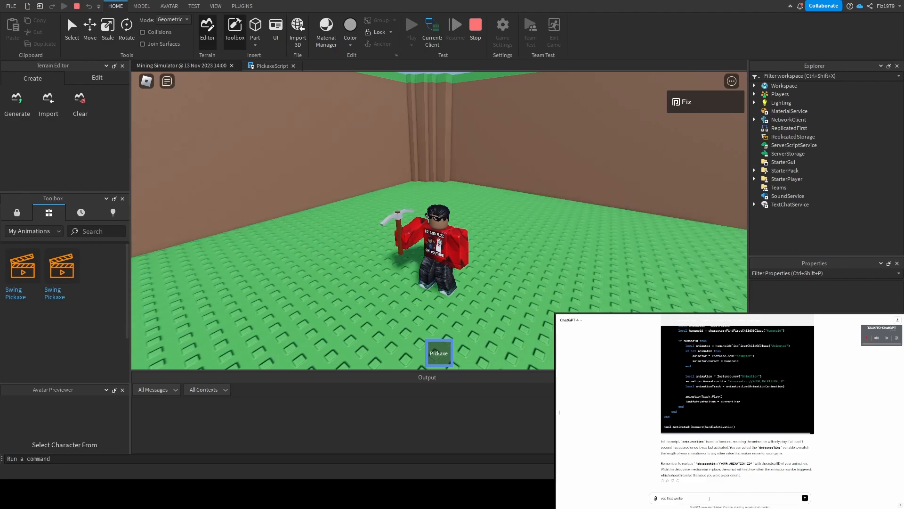
Tell ChatGPT that the script works and how it should say the word ID, and send the message
{"action": "key", "text": "shift+Return"}
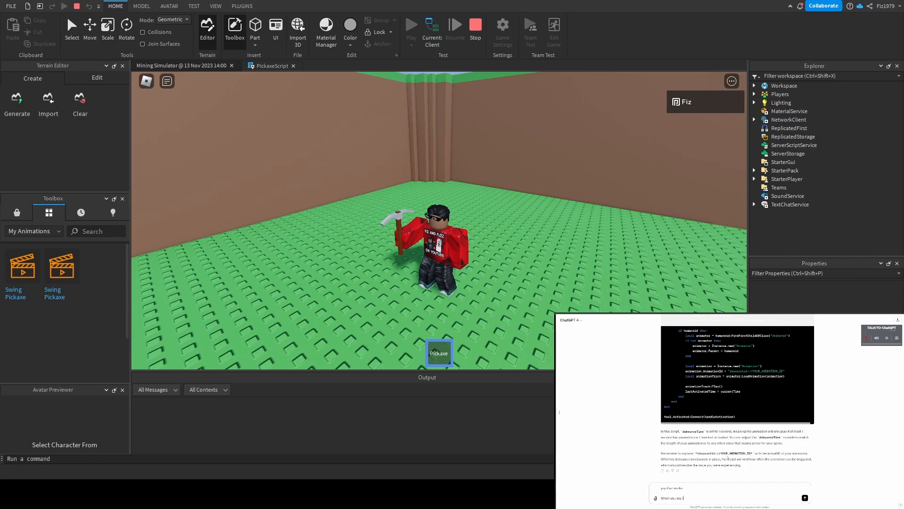
{"action": "type", "text": "id you shou"}
{"action": "type", "text": "ID\""}
{"action": "key", "text": "Return"}
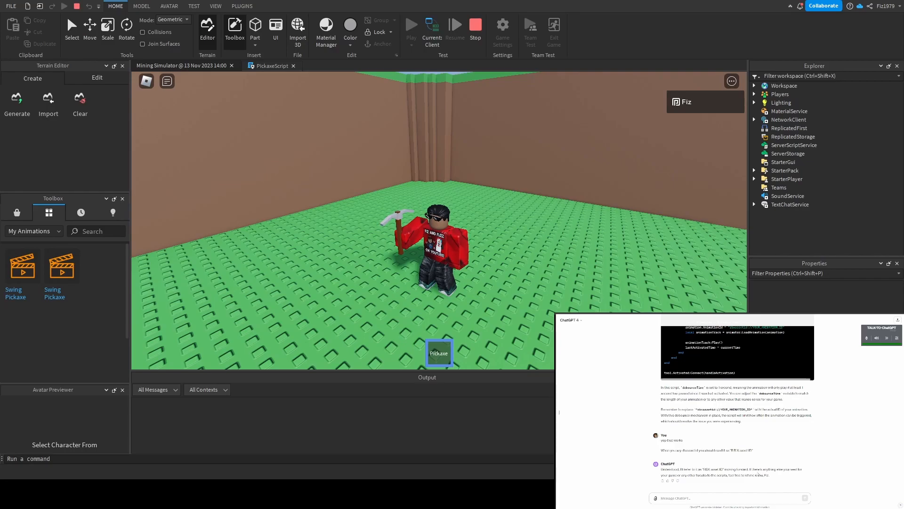
Pause the Talk-to-ChatGPT voice control and swing the pickaxe again in the running playtest
{"action": "left_click", "coordinate": [867, 338]}
{"action": "left_click", "coordinate": [867, 338]}
{"action": "right_click_drag", "start_coordinate": [501, 247], "coordinate": [502, 244]}
{"action": "left_click", "coordinate": [502, 245]}
{"action": "left_click", "coordinate": [502, 245]}
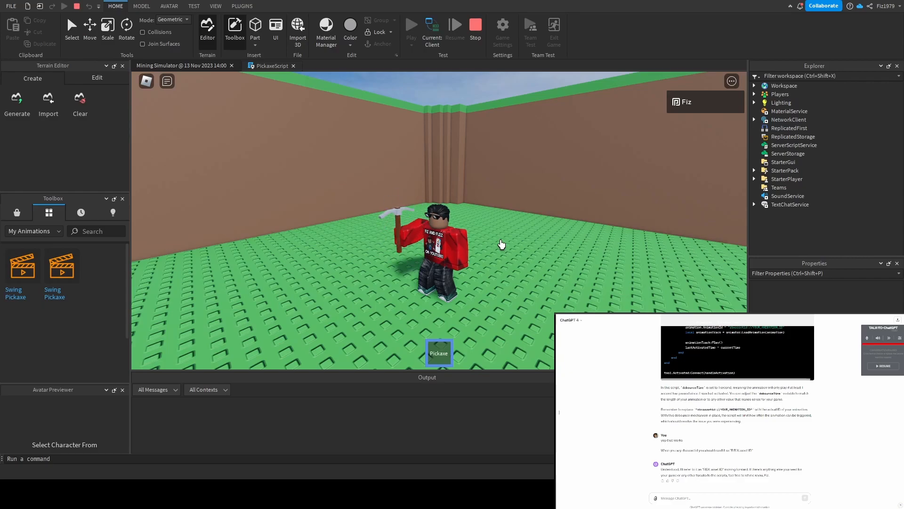
Put the pickaxe away, walk and jump with the character, and equip and unequip the tool once more
{"action": "right_click_drag", "start_coordinate": [502, 244], "coordinate": [501, 244]}
{"action": "key", "text": "1"}
{"action": "key", "text": "w"}
{"action": "key", "text": "space"}
{"action": "key", "text": "s"}
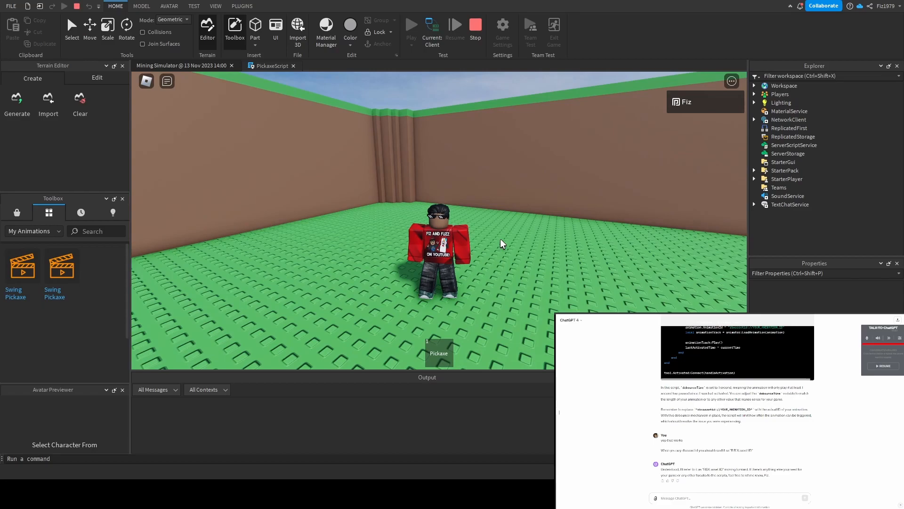
{"action": "key", "text": "1"}
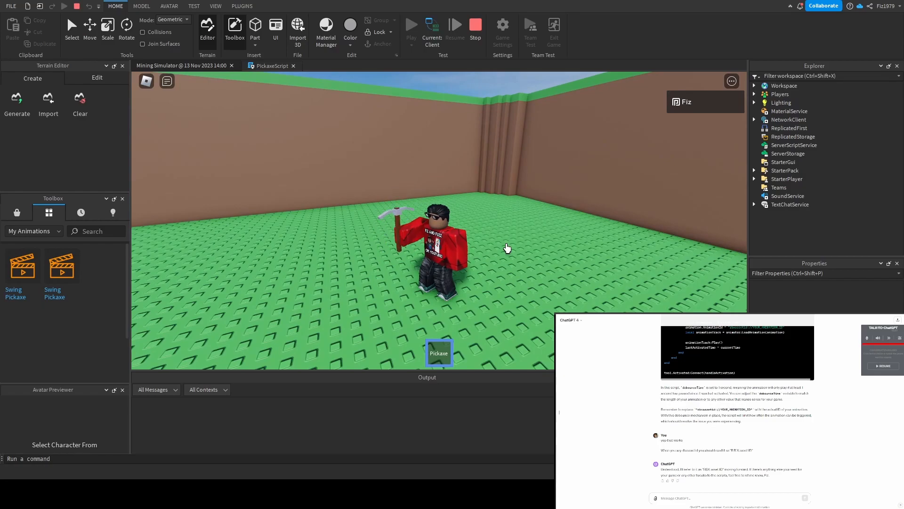
{"action": "right_click_drag", "start_coordinate": [507, 248], "coordinate": [507, 247]}
{"action": "key", "text": "1"}
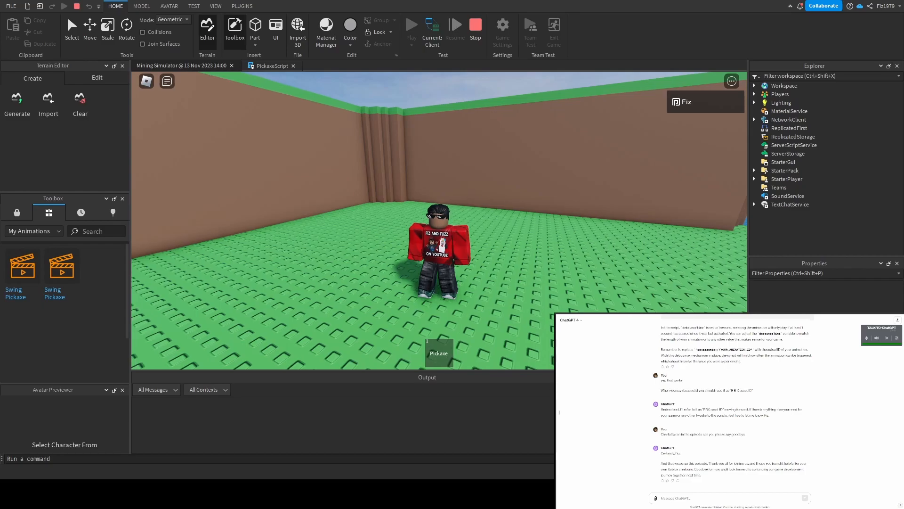
Move and jump the character around the grass area without the pickaxe and end the playtest
{"action": "key", "text": "a"}
{"action": "key", "text": "space"}
{"action": "key", "text": "d"}
{"action": "key", "text": "a"}
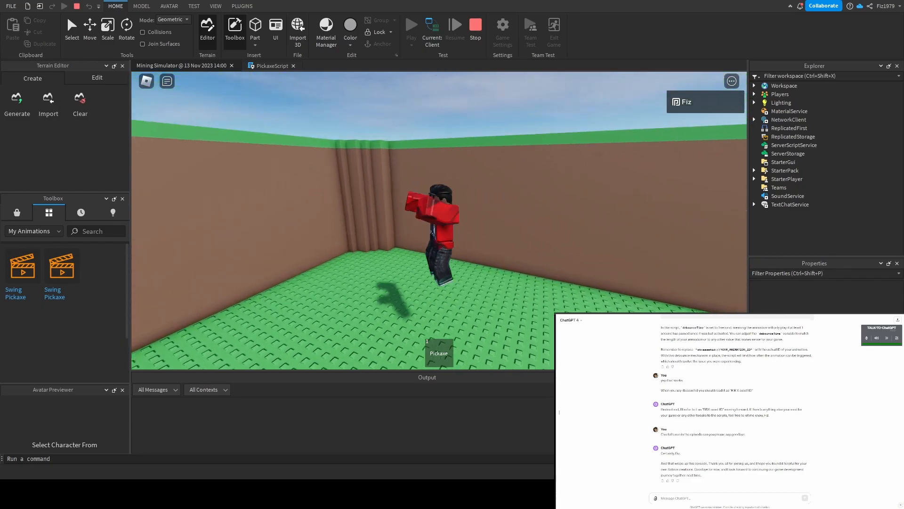
{"action": "key", "text": "s"}
{"action": "key", "text": "space"}
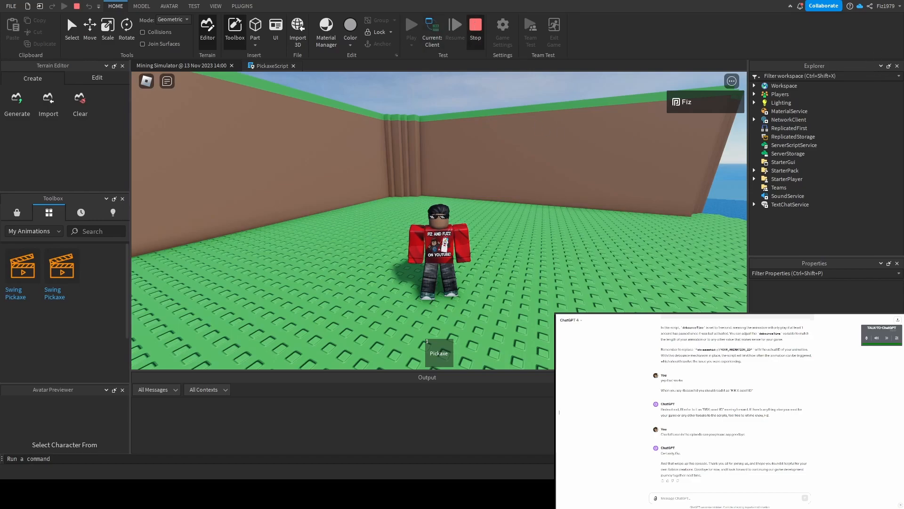
{"action": "left_click", "coordinate": [476, 26]}
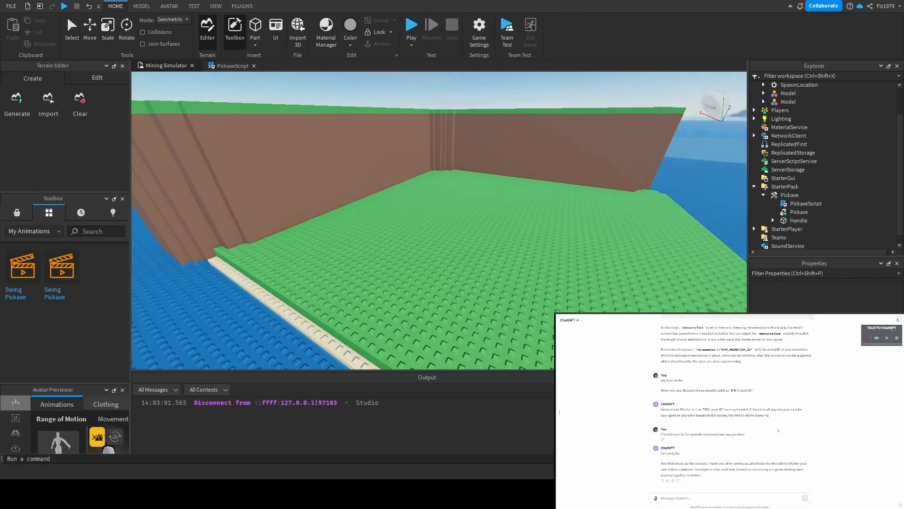